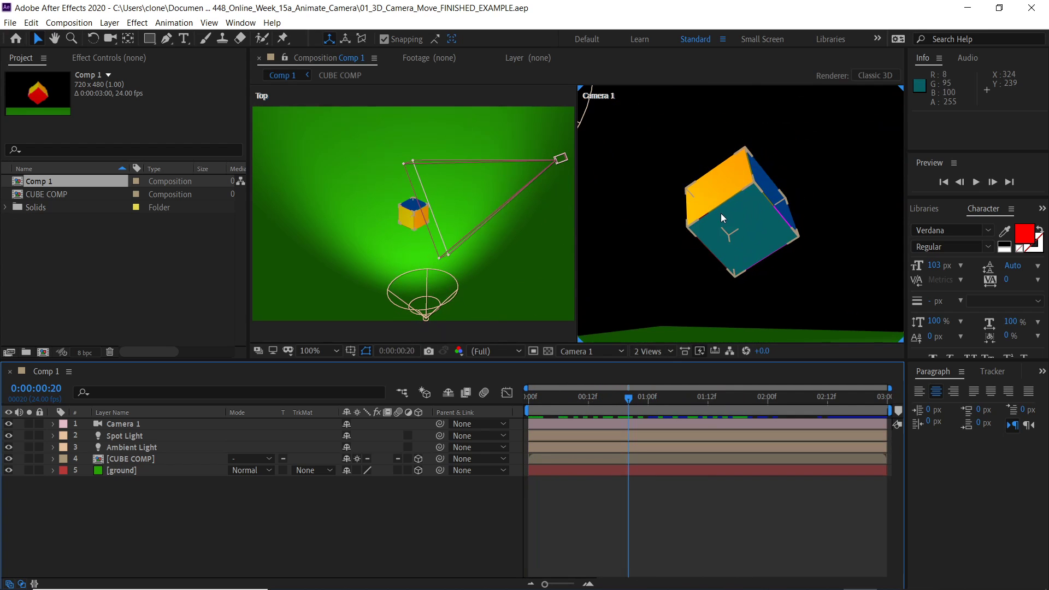
- Zoom out the composition view and move the current time back to the start
scroll(720, 214, "down", 2)
left_click_drag(629, 399, 521, 415)
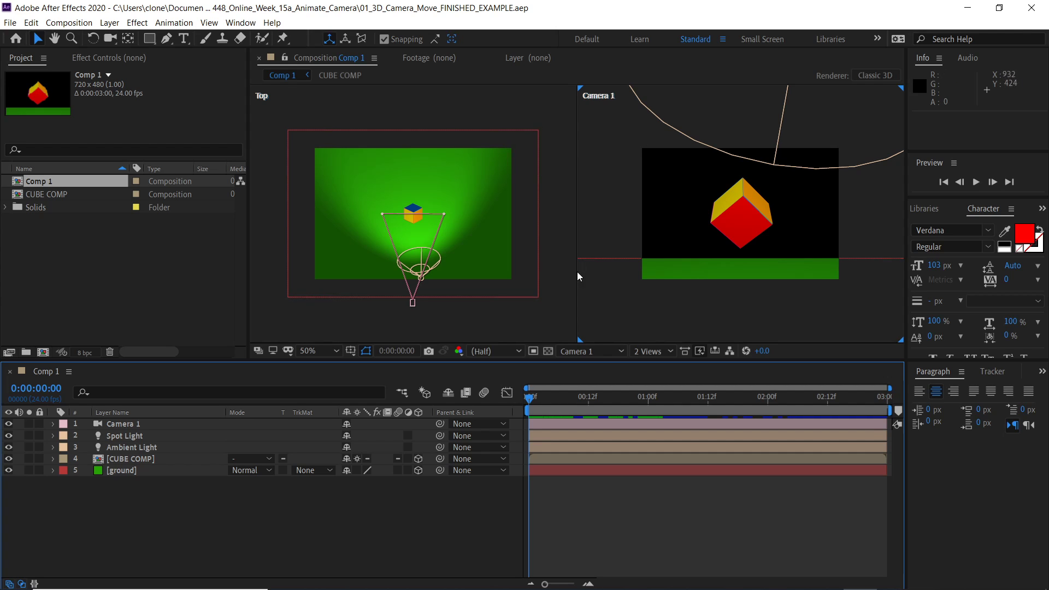
- Switch the view layout to 1 View, then return it to 2 Views - Horizontal
left_click(663, 353)
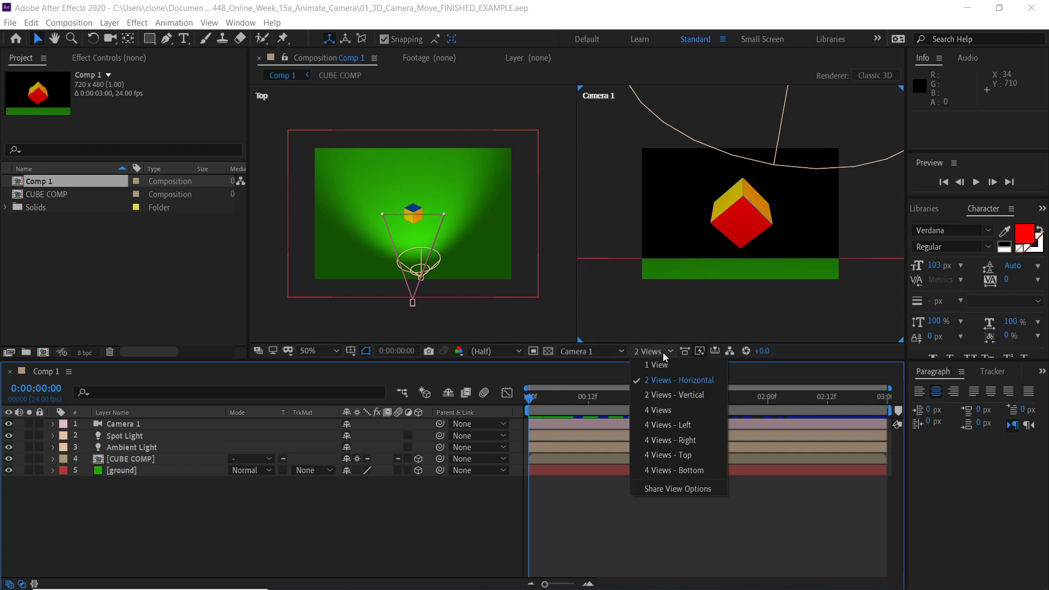
left_click(658, 366)
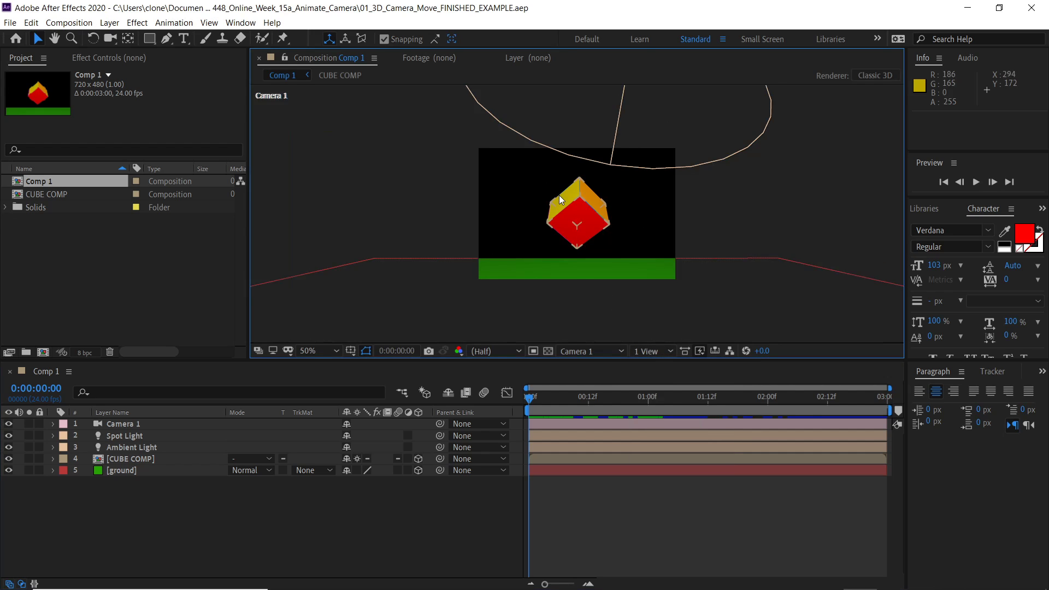
scroll(559, 195, "up", 1)
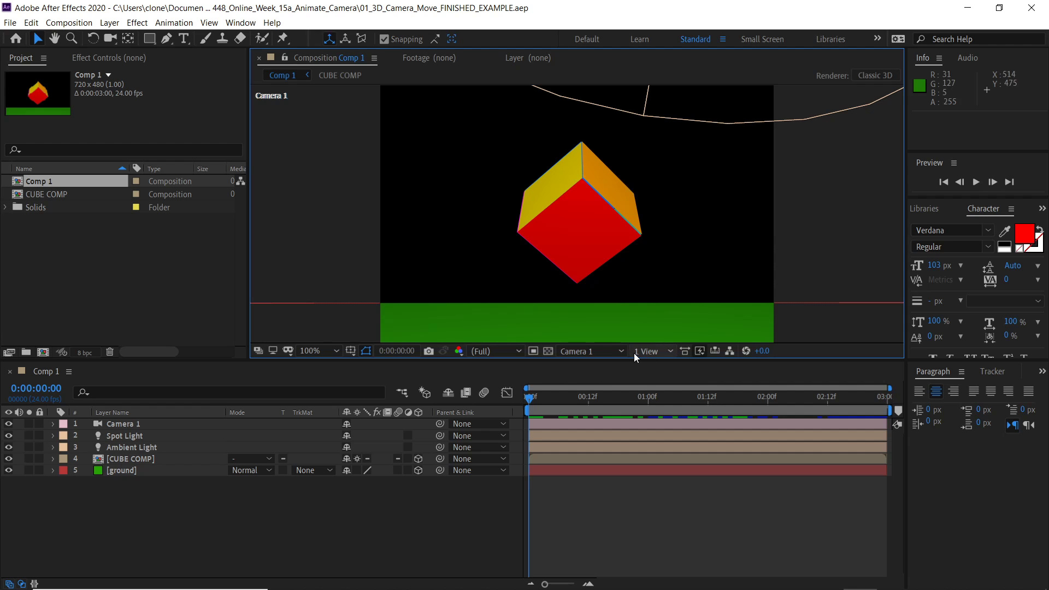
left_click(669, 351)
left_click(675, 380)
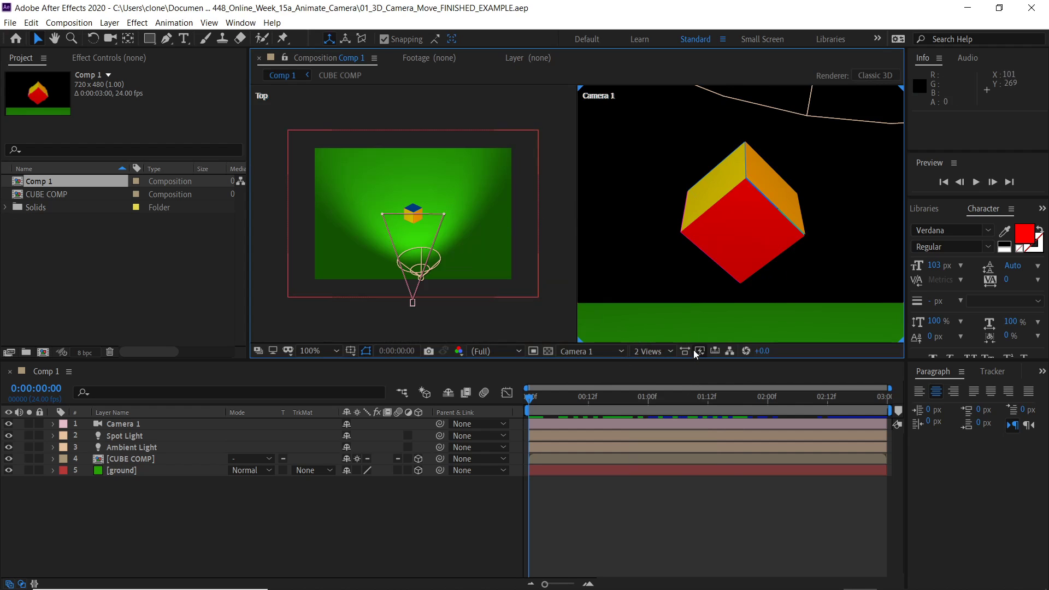
- Switch the view layout to 4 Views - Bottom, then back to 2 Views - Horizontal
left_click(671, 351)
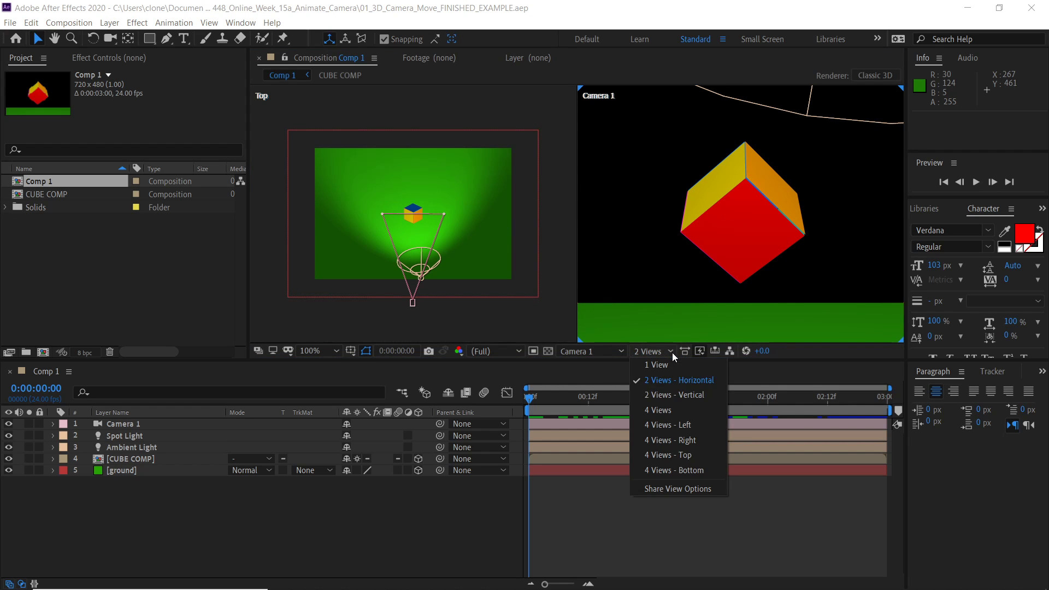
left_click(694, 465)
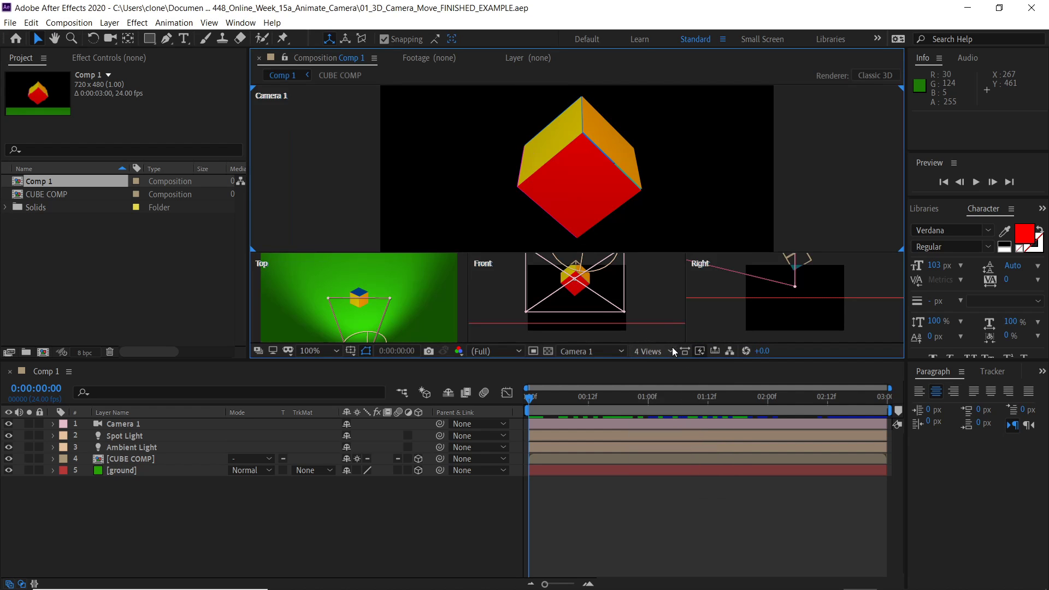
left_click(673, 350)
left_click(682, 380)
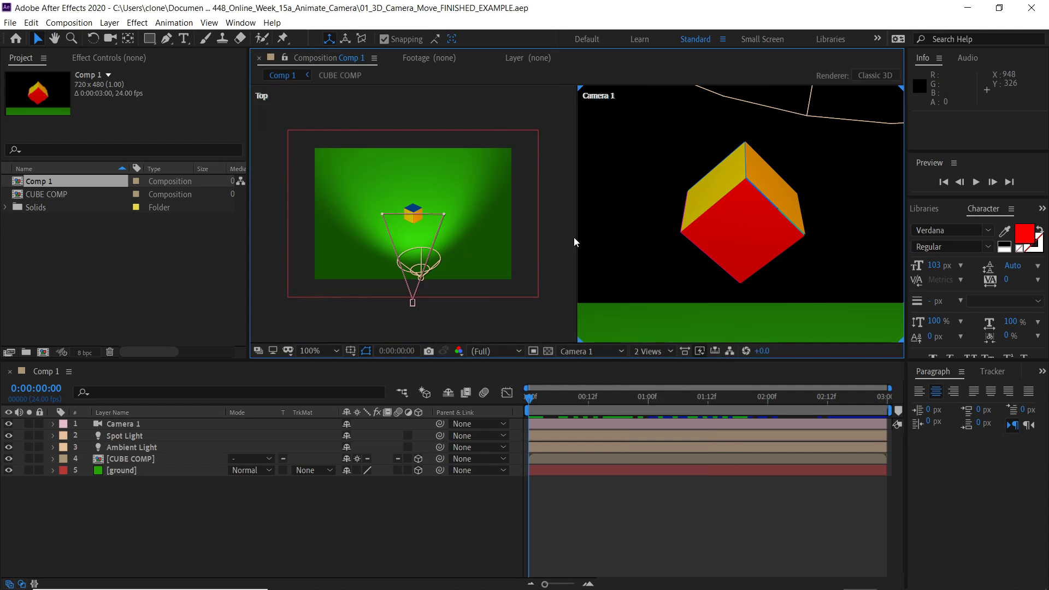
- Activate each view pane in turn and open the 3D view popup to check which view it shows
left_click(429, 108)
left_click(609, 102)
left_click(545, 106)
left_click(619, 349)
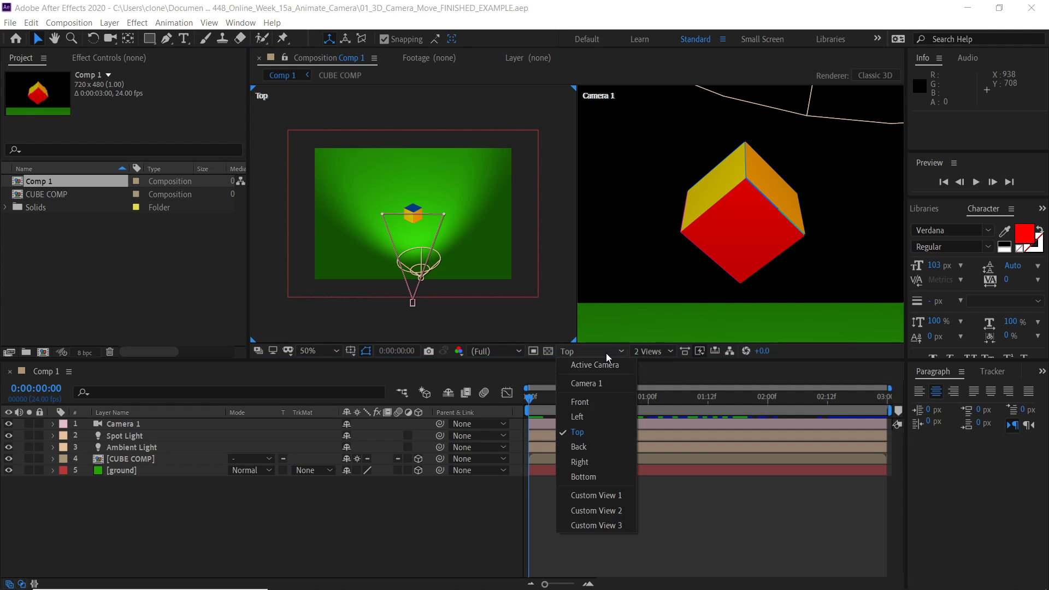
left_click(614, 352)
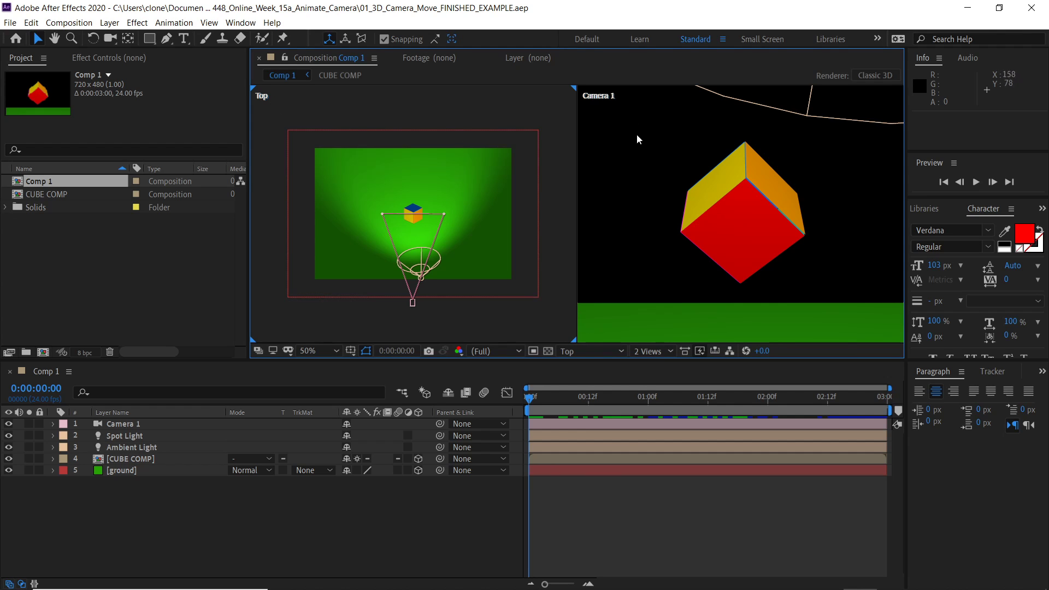
- Scrub the timeline through the camera move and play a preview of the animation
mouse_move(530, 400)
left_mouse_down()
mouse_move(742, 394)
mouse_move(544, 398)
left_mouse_up()
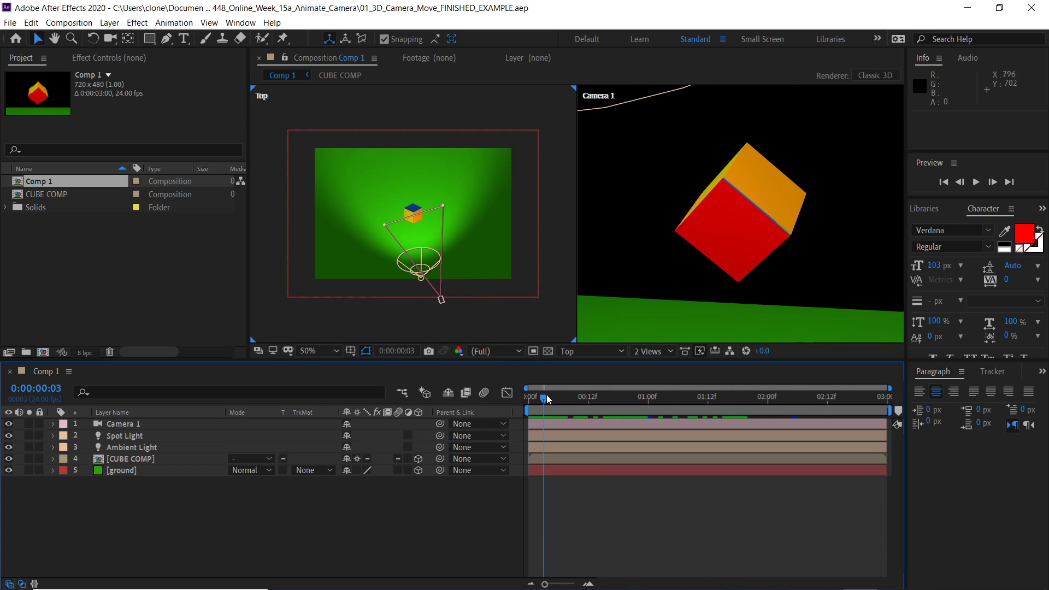
left_click_drag(546, 398, 802, 389)
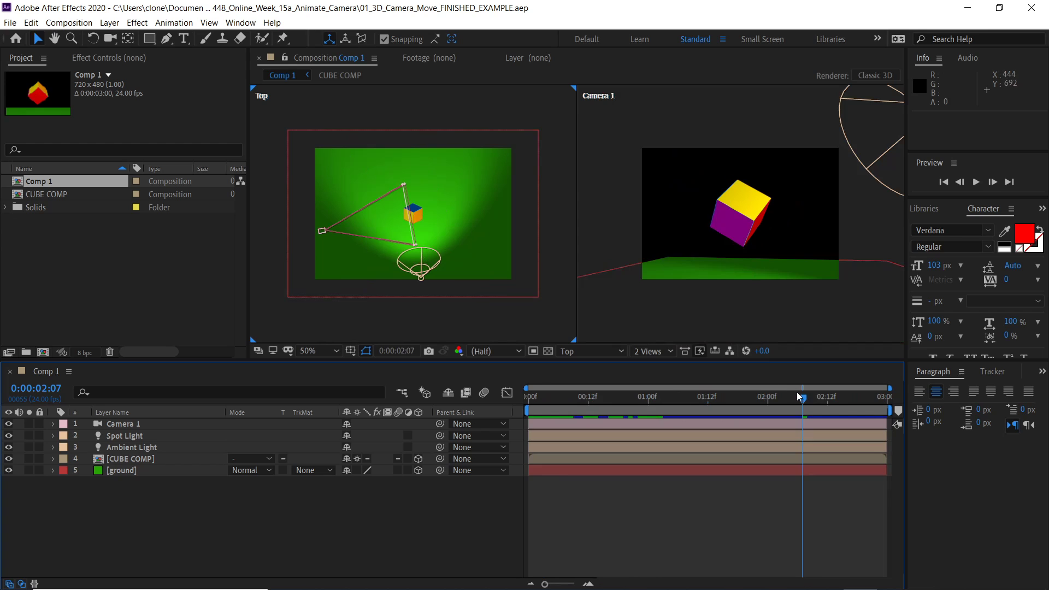
key("space")
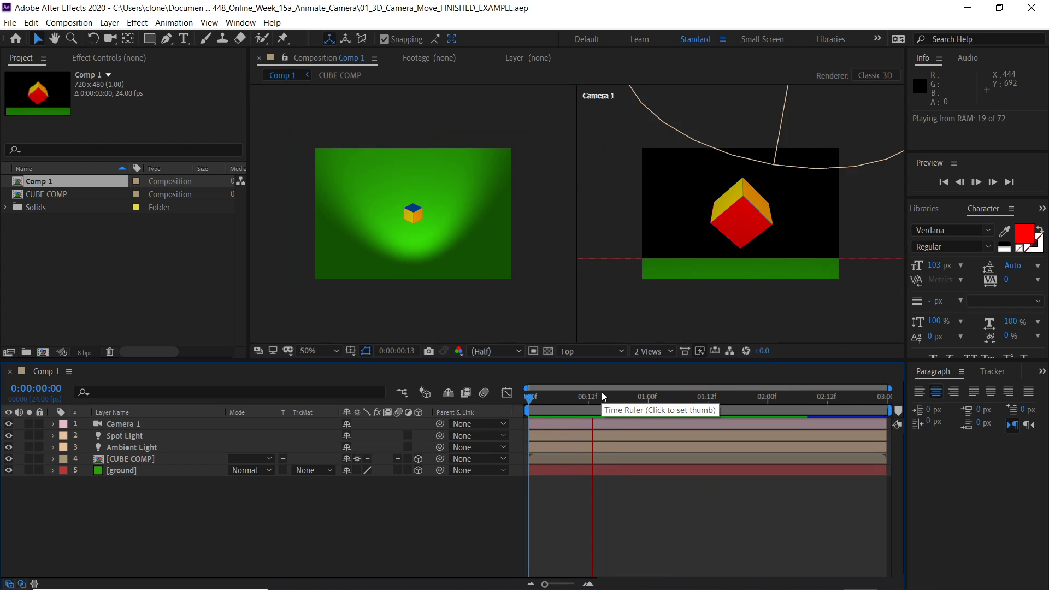
key("space")
- Replay the preview from the start, then scrub the current time to about 0:00:17
left_click(602, 224)
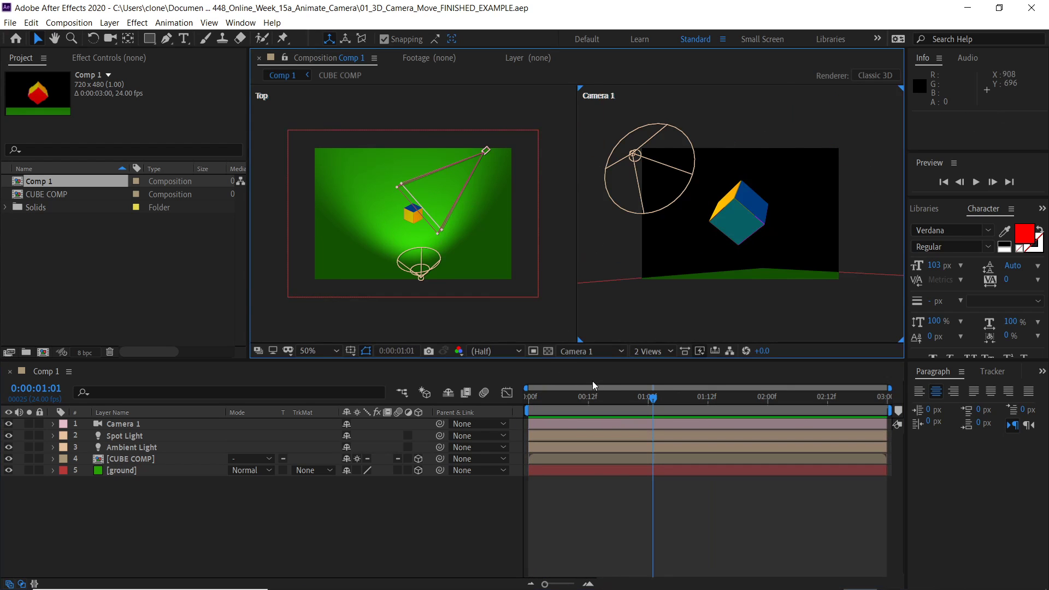
left_click(528, 409)
key("space")
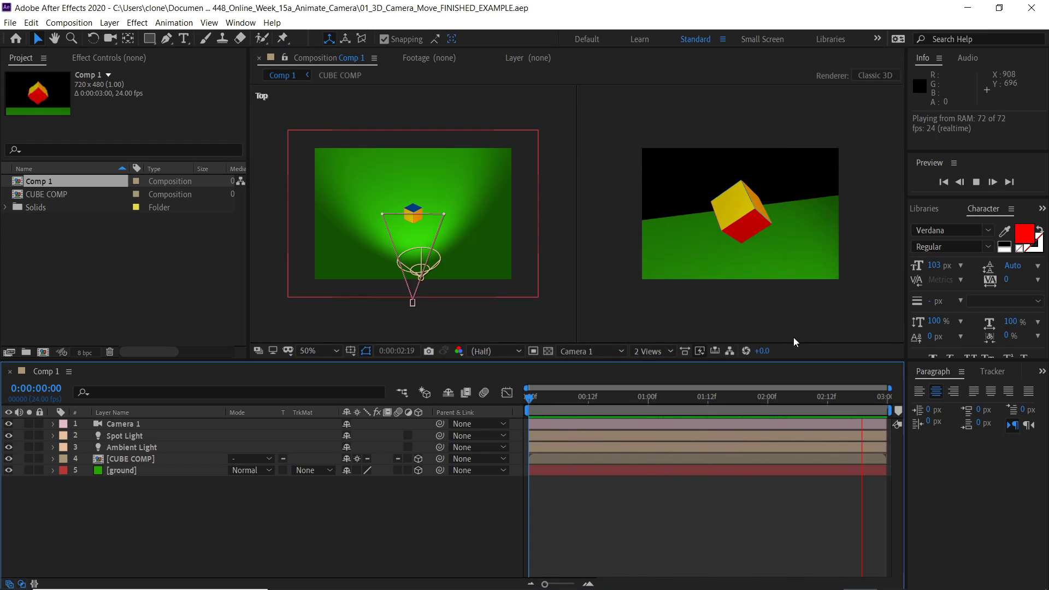
left_click(724, 397)
left_click_drag(526, 402, 614, 407)
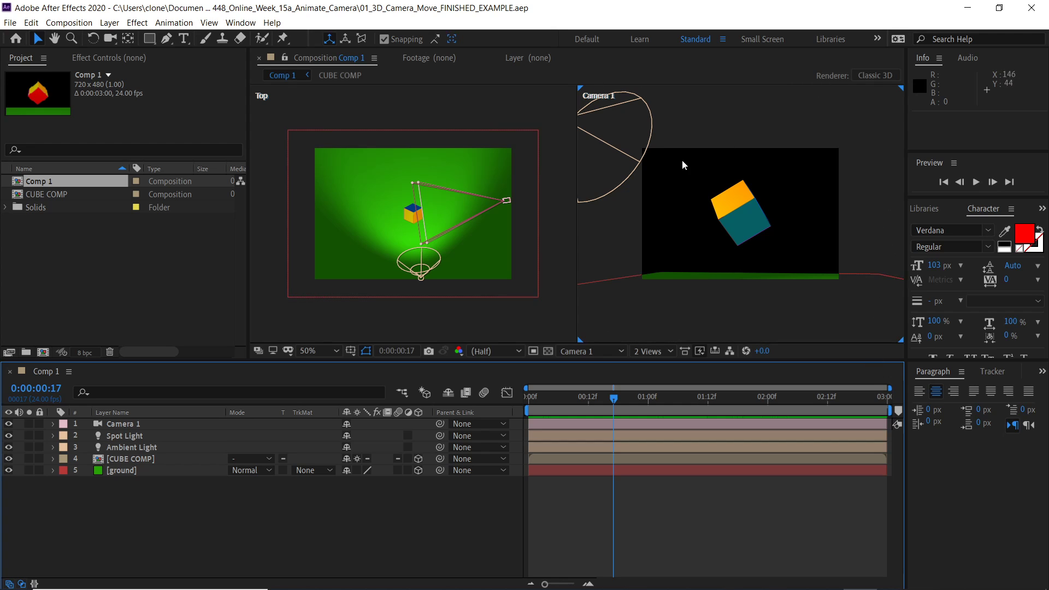
- Set the Top view pane to show the Right 3D view
left_click(465, 112)
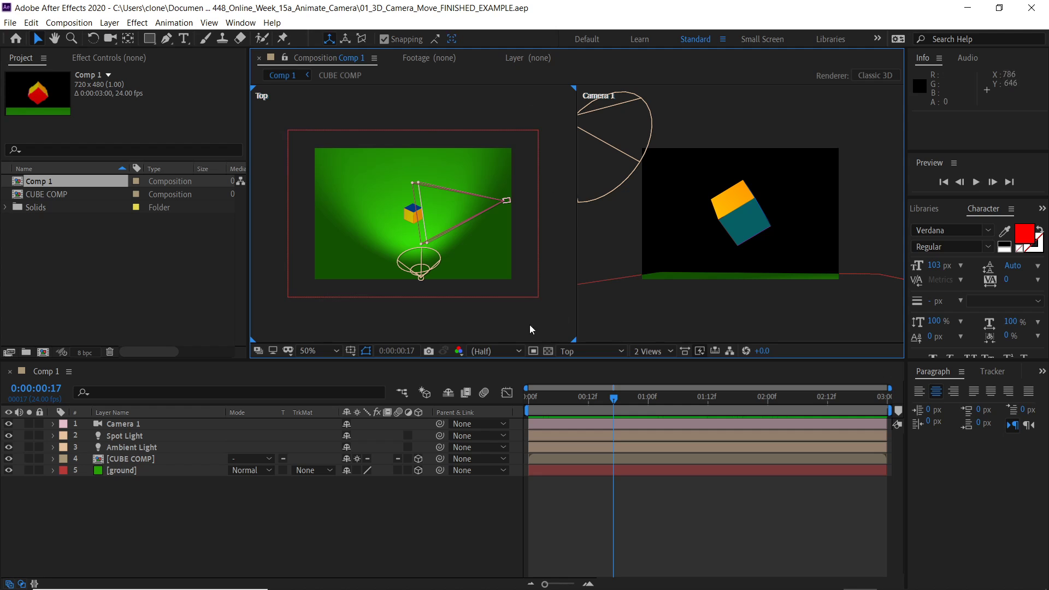
left_click(621, 352)
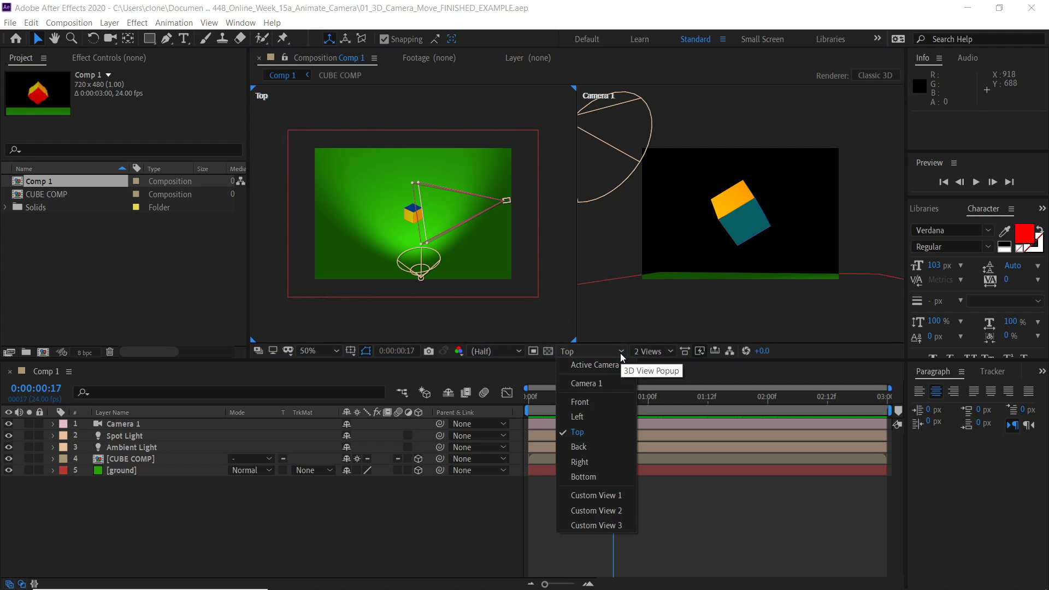
left_click(591, 460)
left_click_drag(468, 202, 471, 257)
left_click_drag(455, 184, 482, 214)
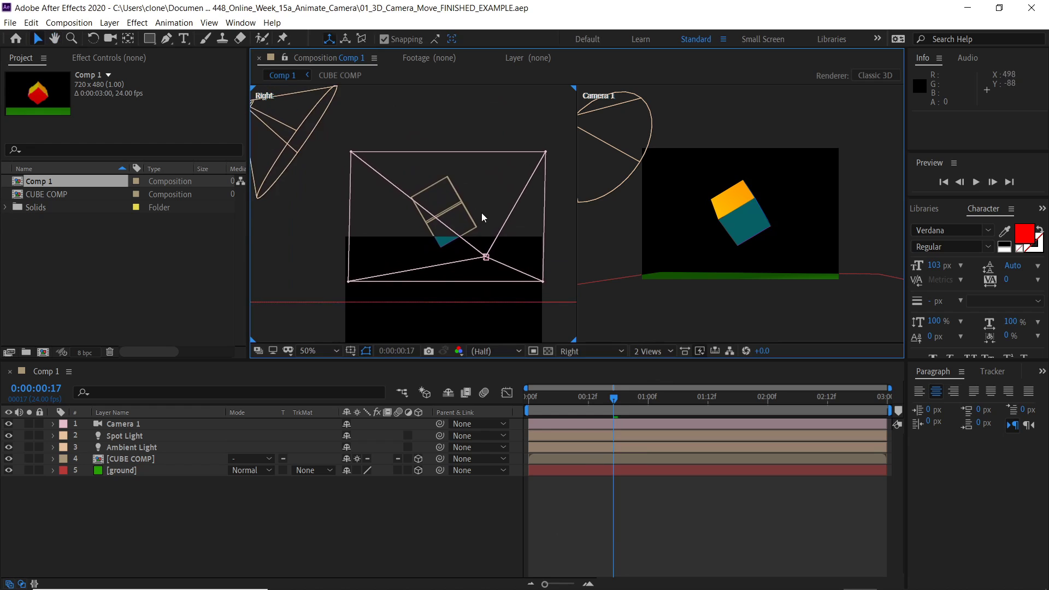
- Zoom out the Right view and move the current time to about 0:00:03
key("comma")
key("comma")
key("comma")
key("comma")
left_click_drag(590, 398, 544, 398)
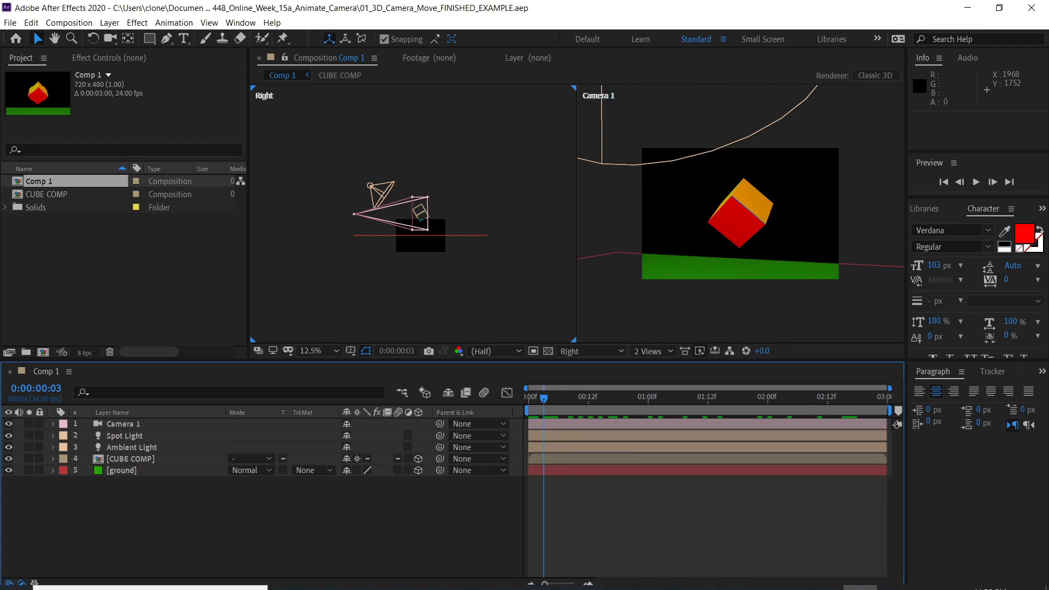
- Switch to Notepad and highlight the phrases 3D View Popup and View Layout in the notes
left_click(589, 585)
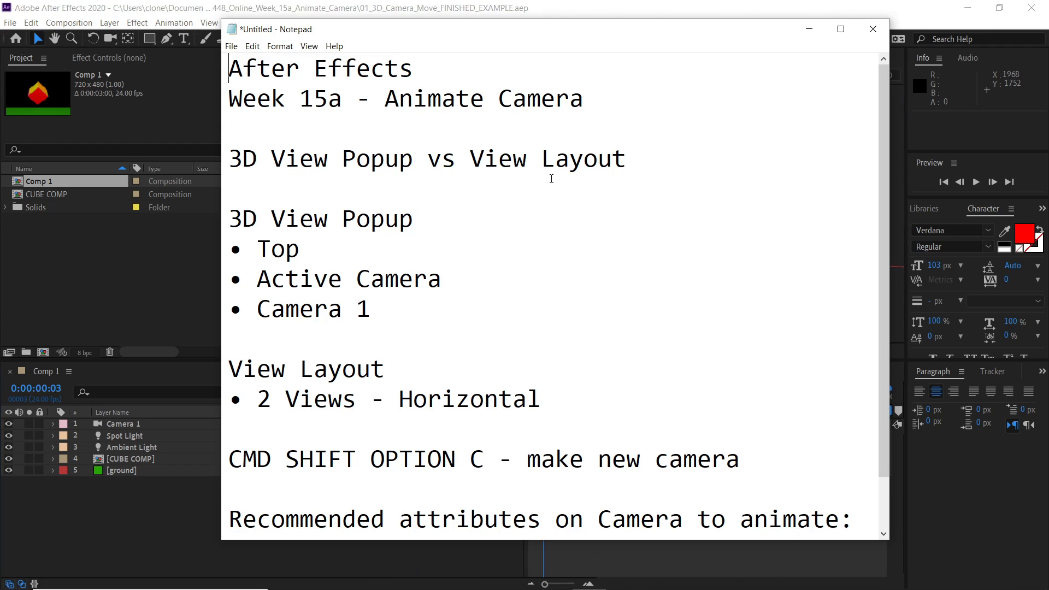
left_click_drag(410, 164, 228, 160)
left_click_drag(469, 159, 624, 153)
left_click_drag(418, 160, 227, 164)
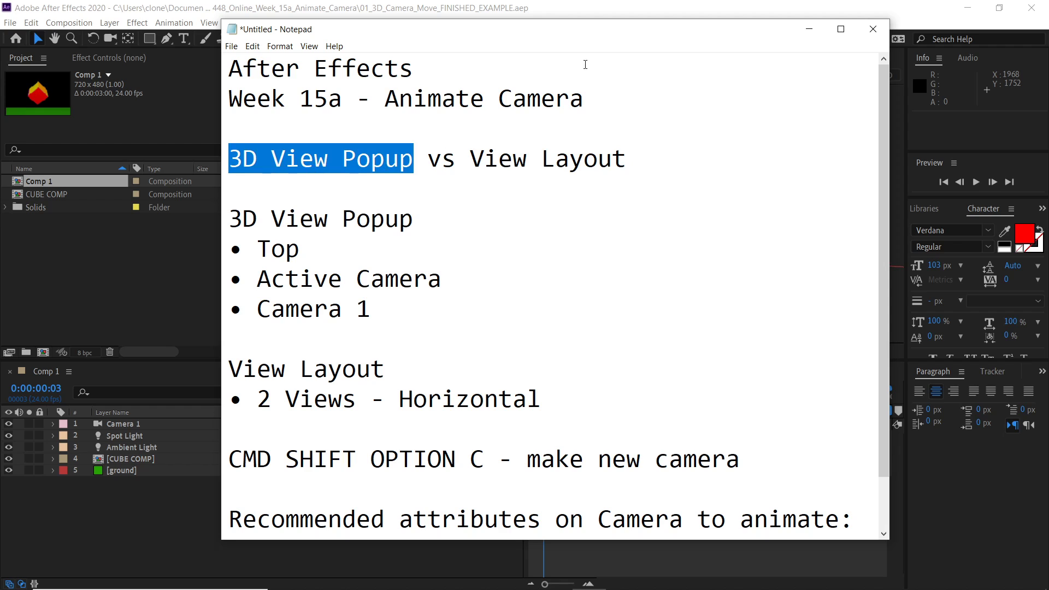
left_click_drag(470, 159, 625, 153)
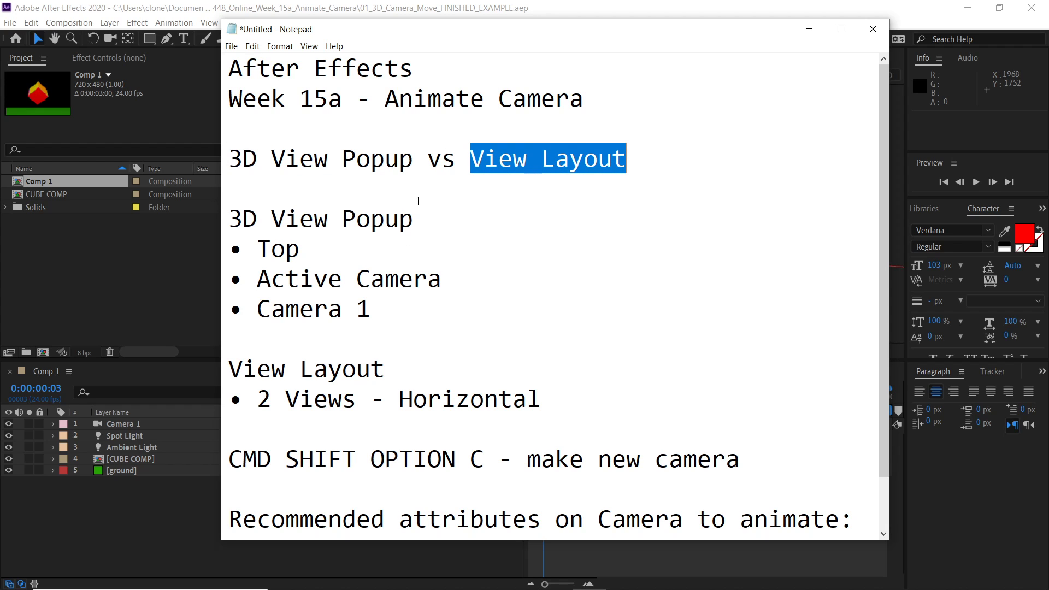
- Highlight the 3D View Popup heading and its Top, Active Camera and Camera 1 bullets, then deselect
left_click_drag(426, 220, 229, 219)
left_click_drag(297, 257, 271, 252)
left_click(284, 279)
left_click_drag(389, 311, 255, 275)
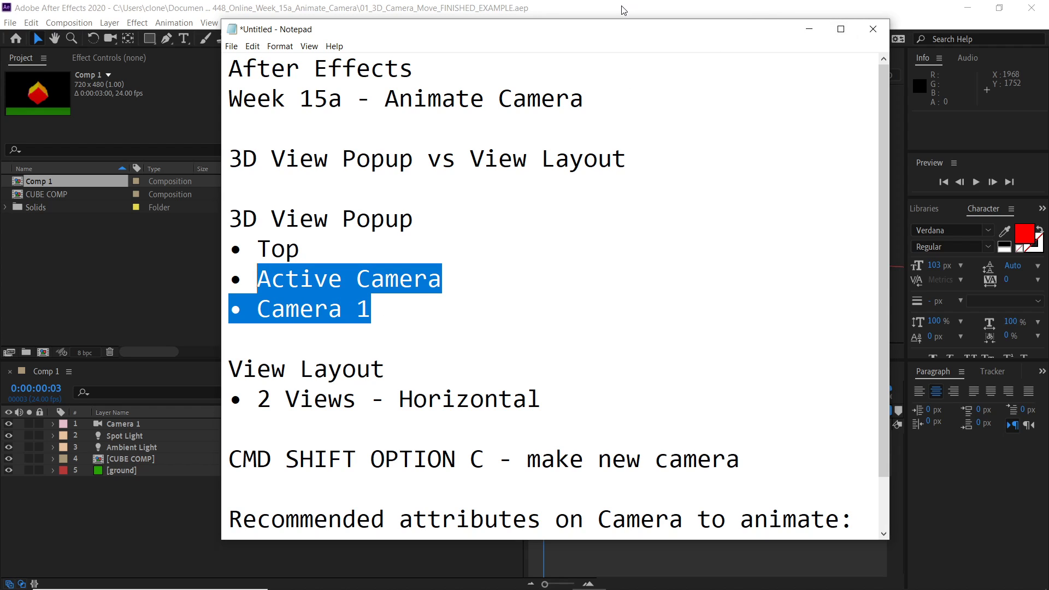
left_click(397, 305)
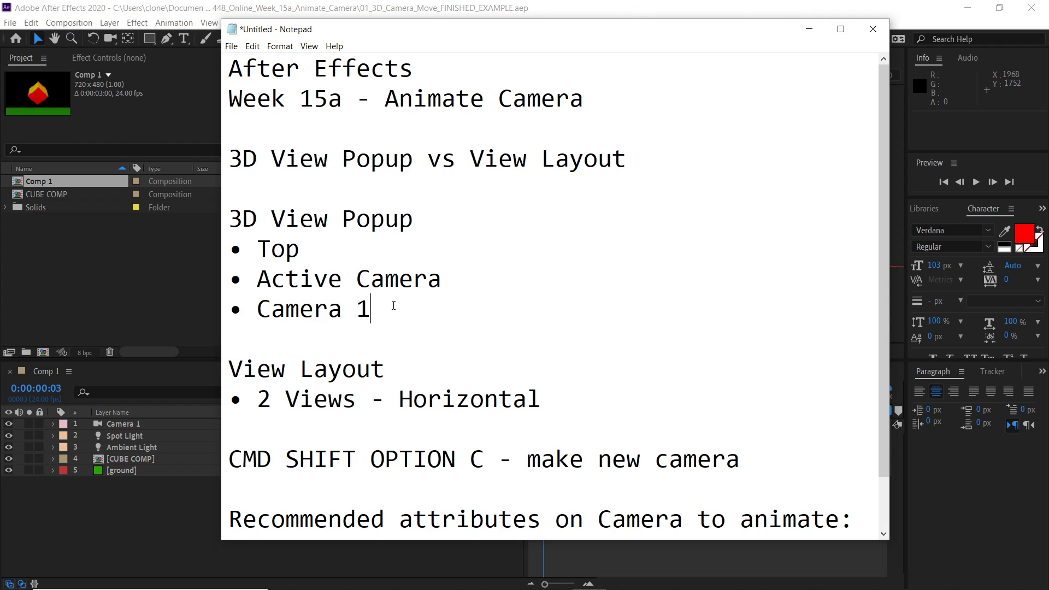
- Temporarily change the Camera 1 bullet in the notes to Camera 3 and back to Camera 1
left_click_drag(376, 311, 256, 318)
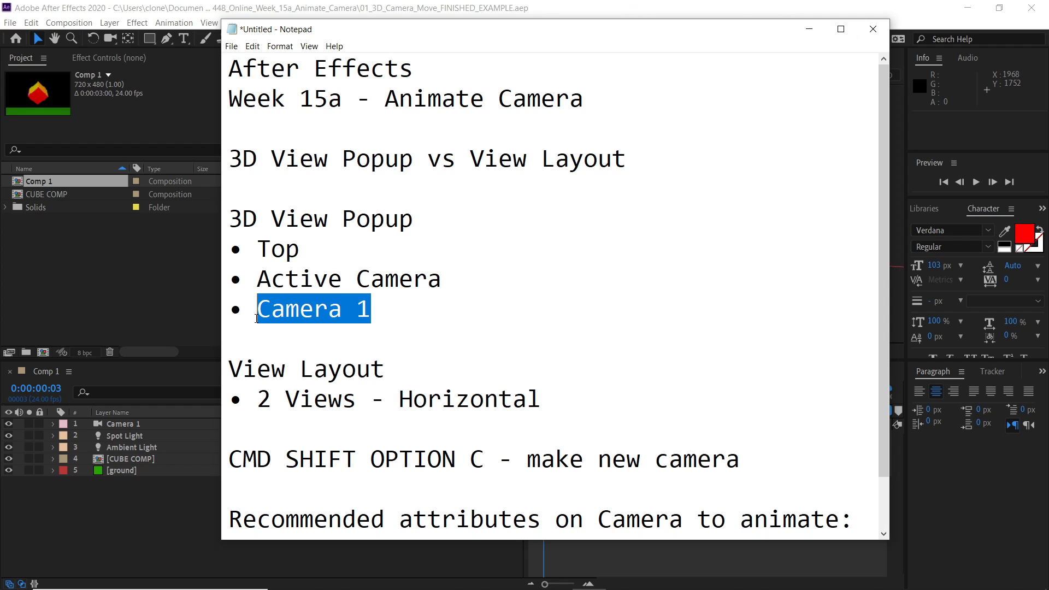
double_click(372, 310)
type("2")
key("BackSpace")
type("3")
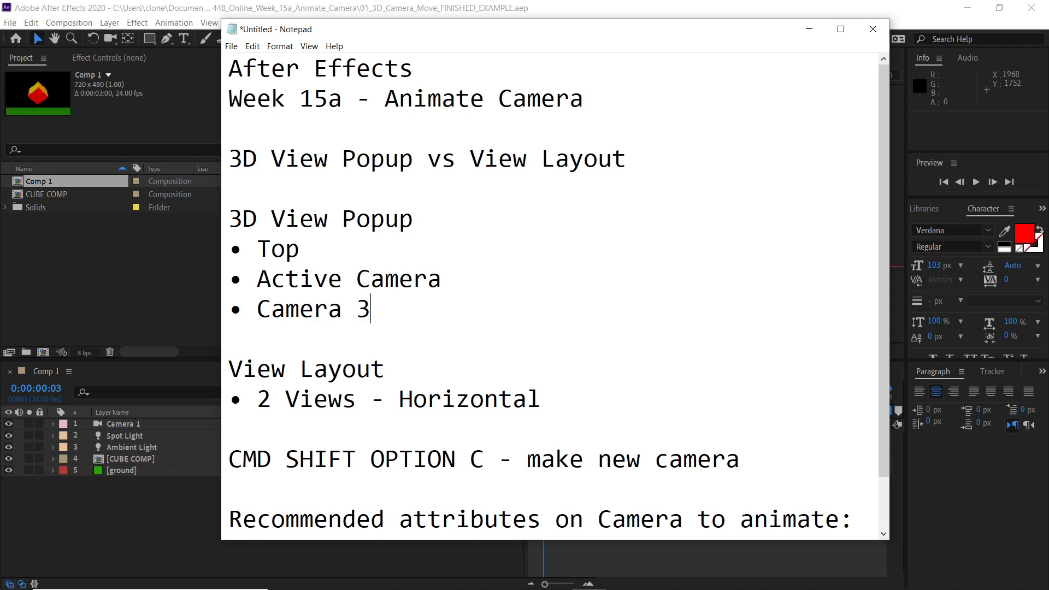
double_click(369, 309)
type("1")
- Highlight Active Camera in the notes, then return to After Effects and set the Right view pane back to Top
left_click_drag(442, 280, 259, 289)
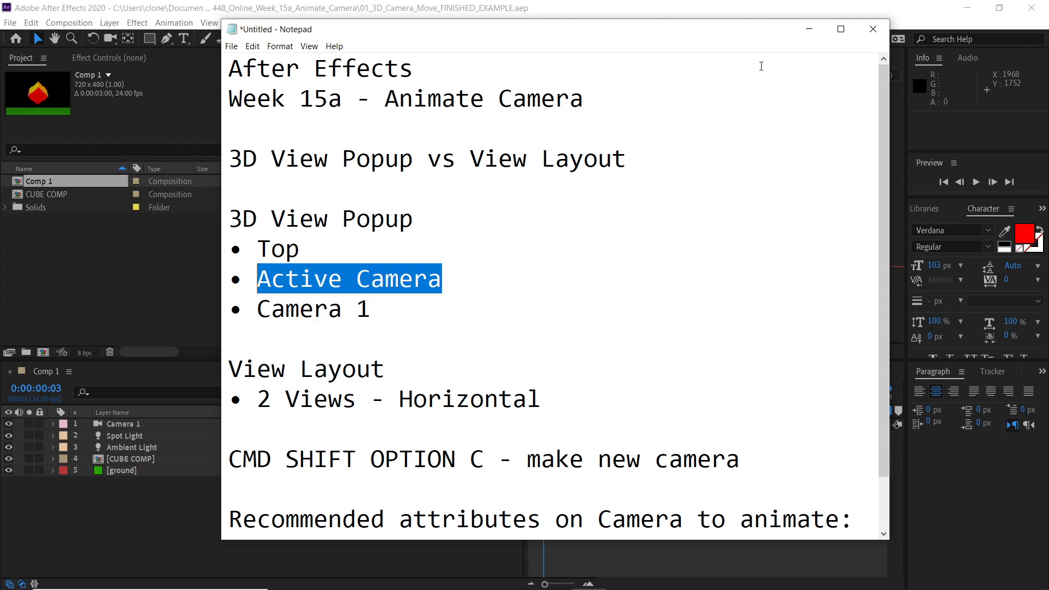
left_click(759, 7)
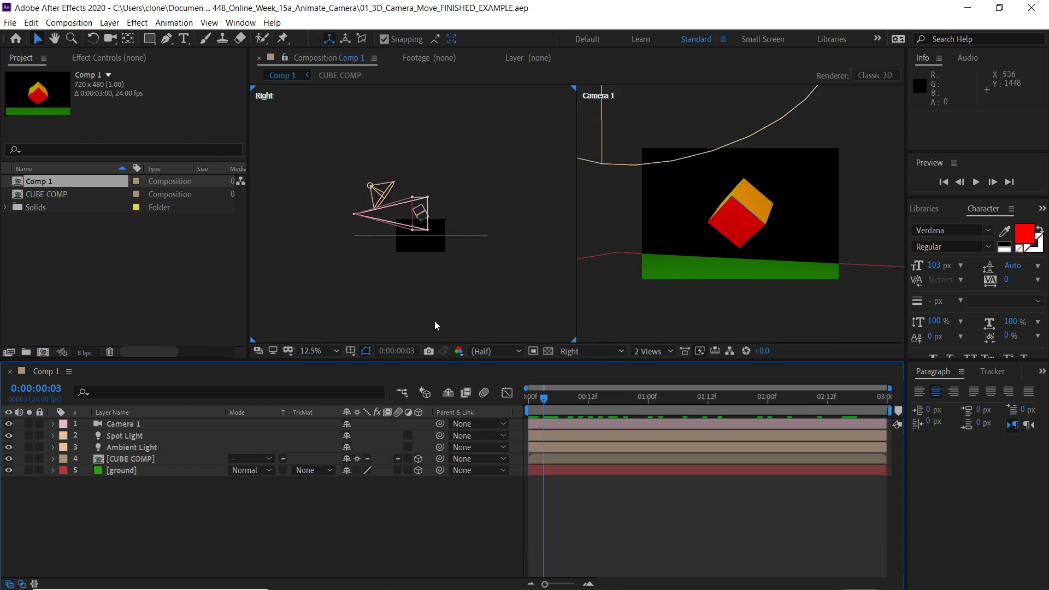
left_click(585, 352)
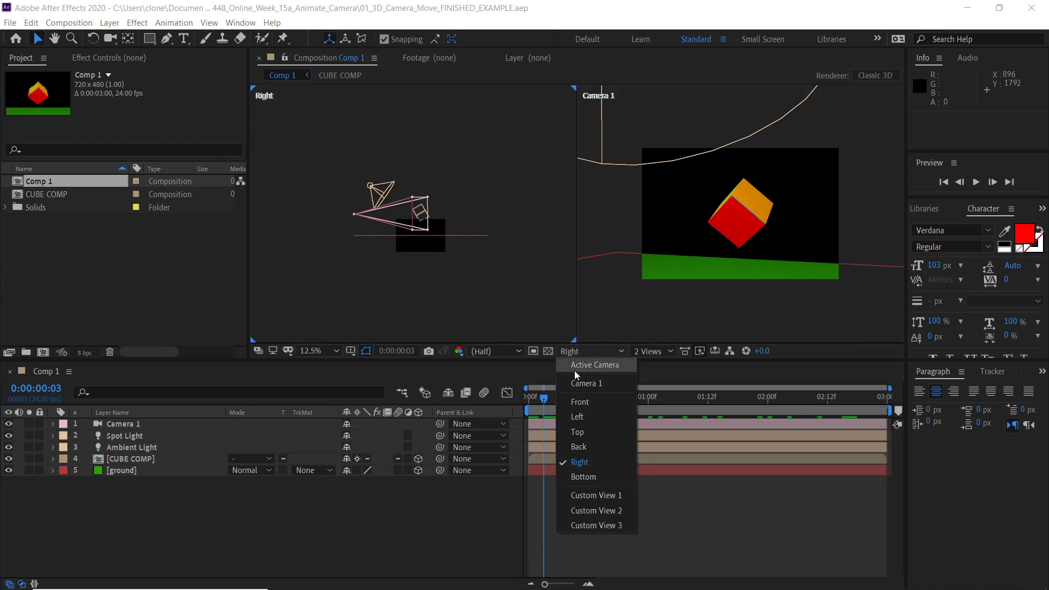
left_click(578, 432)
scroll(427, 185, "up", 6)
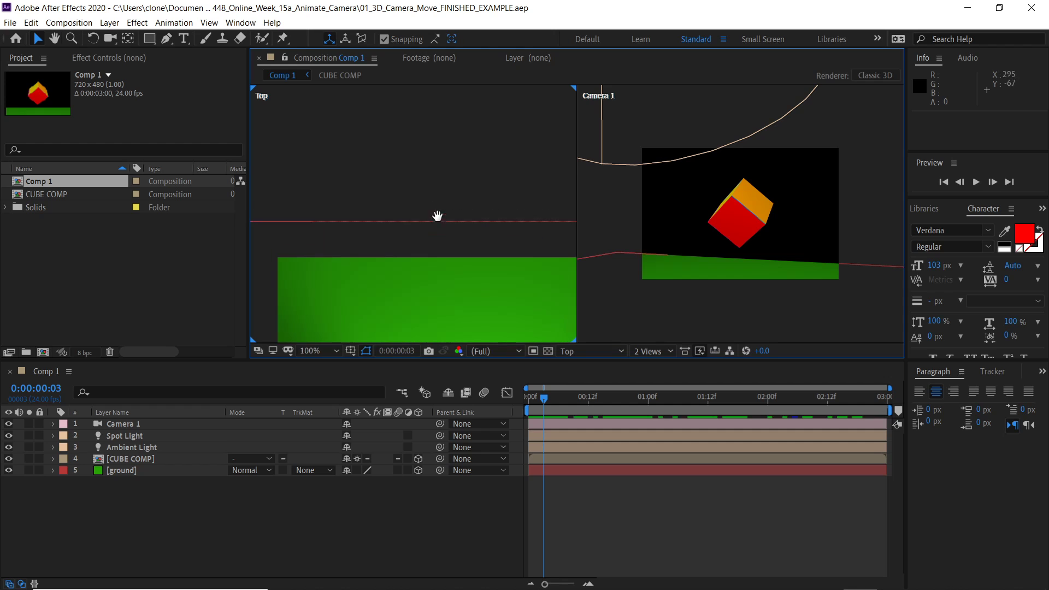
scroll(438, 223, "down", 5)
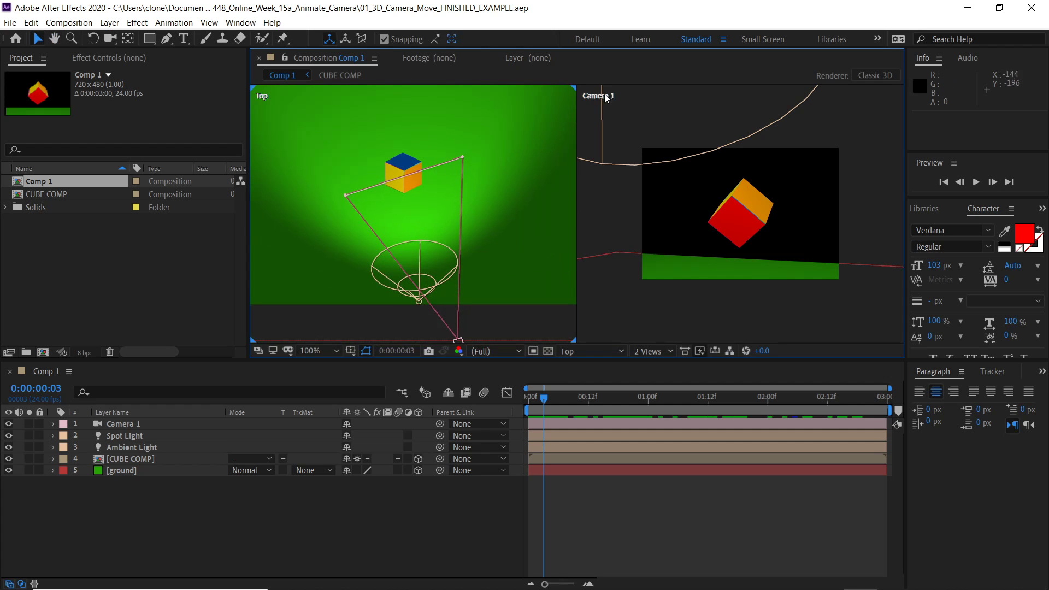
- Switch to Notepad, scroll the notes and highlight the View Layout heading
key("alt+Tab")
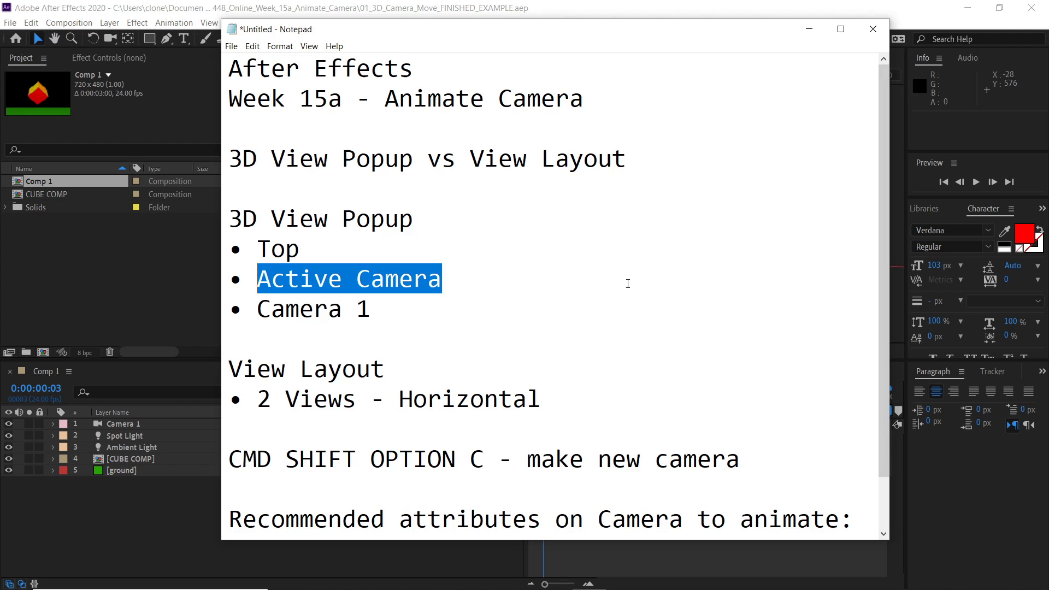
scroll(417, 344, "down", 1)
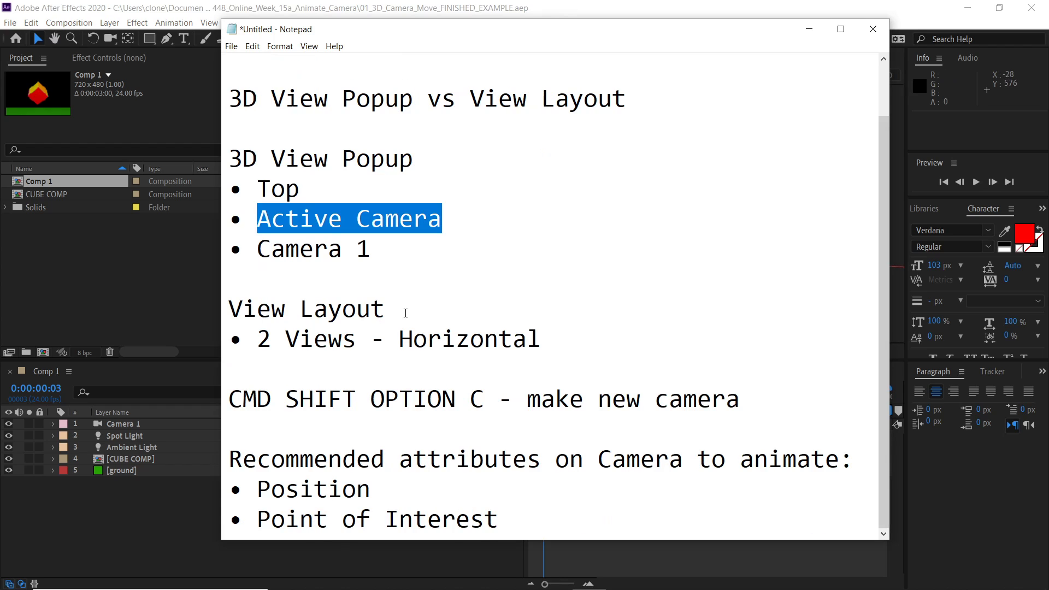
left_click_drag(406, 313, 229, 310)
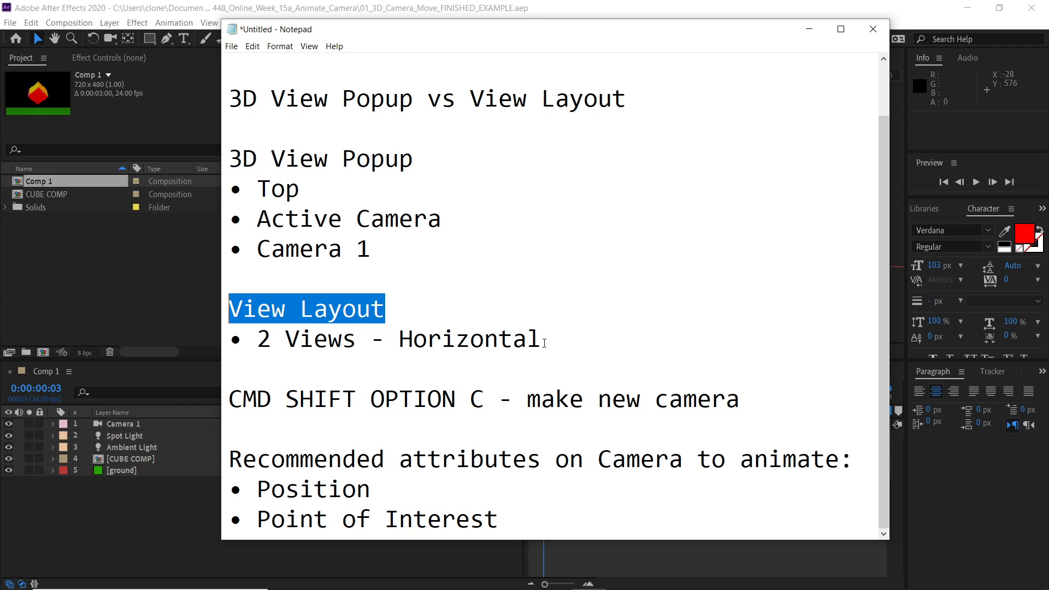
- Highlight the 2 Views - Horizontal bullet in the notes, then highlight just 2 Views
left_click_drag(258, 340, 535, 343)
left_click(575, 336)
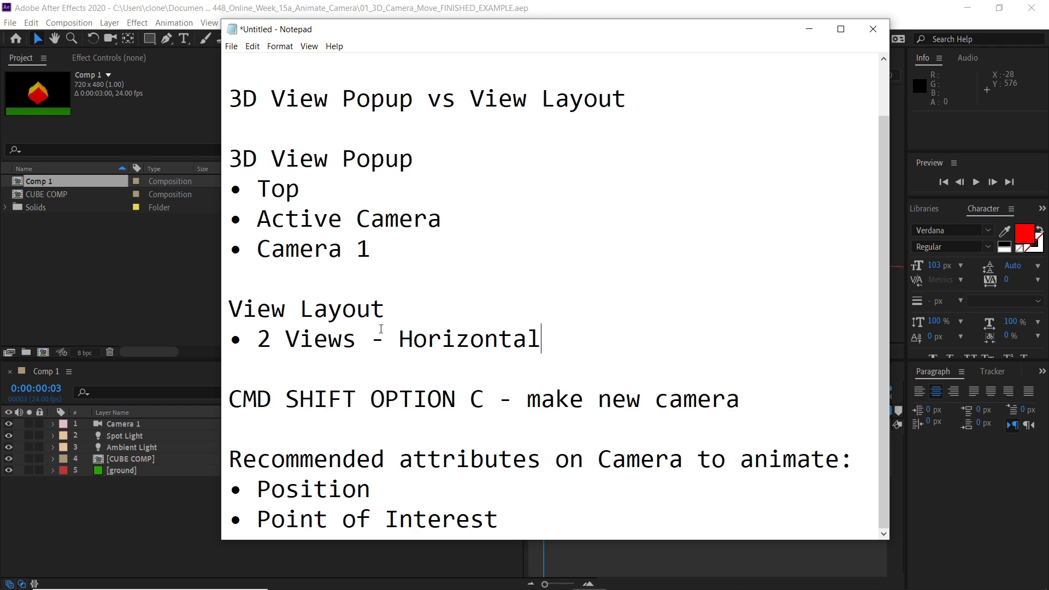
left_click_drag(354, 342, 264, 345)
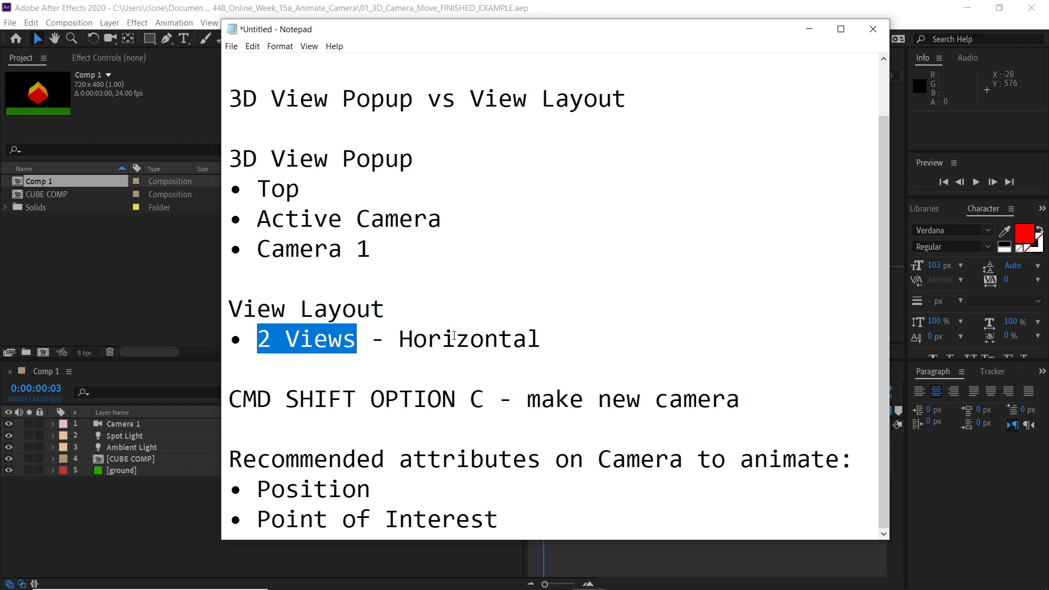
- Switch to After Effects and open the project 02_3D_Camera_Move_START
scroll(453, 335, "up", 1)
left_click(148, 7)
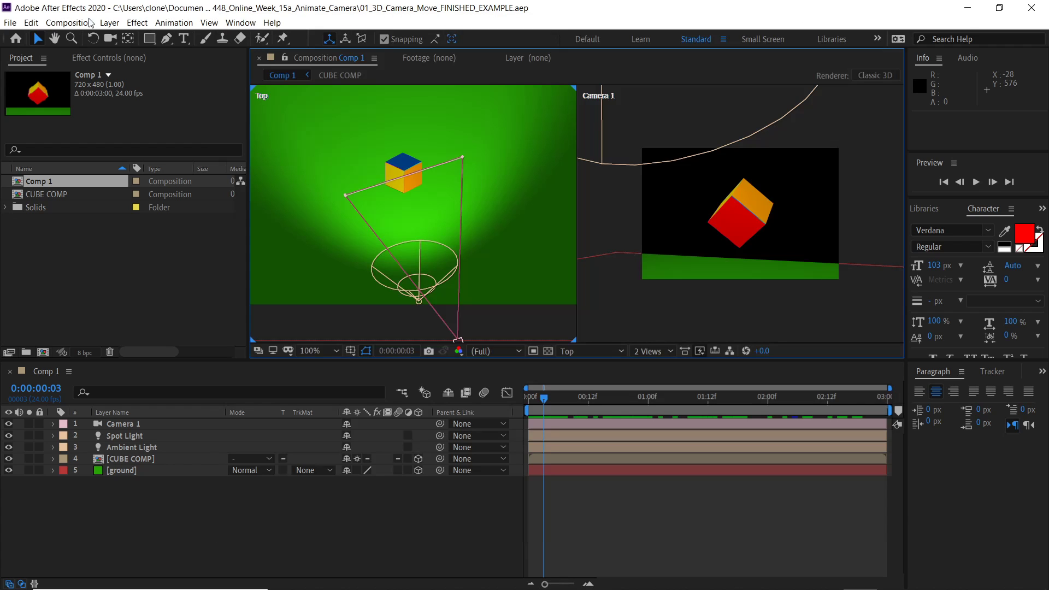
left_click(10, 22)
left_click(33, 50)
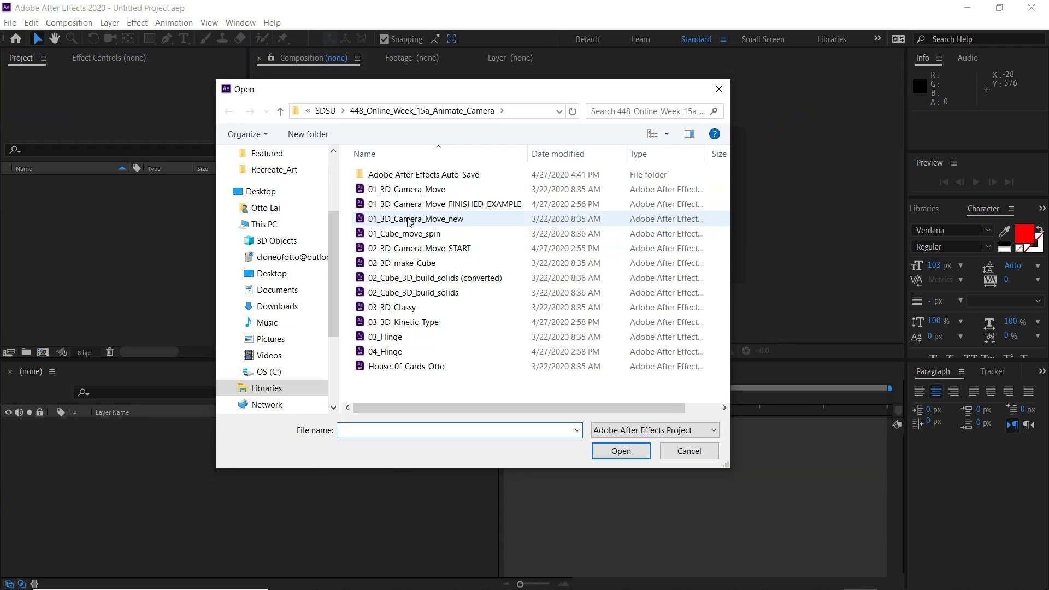
left_click(411, 249)
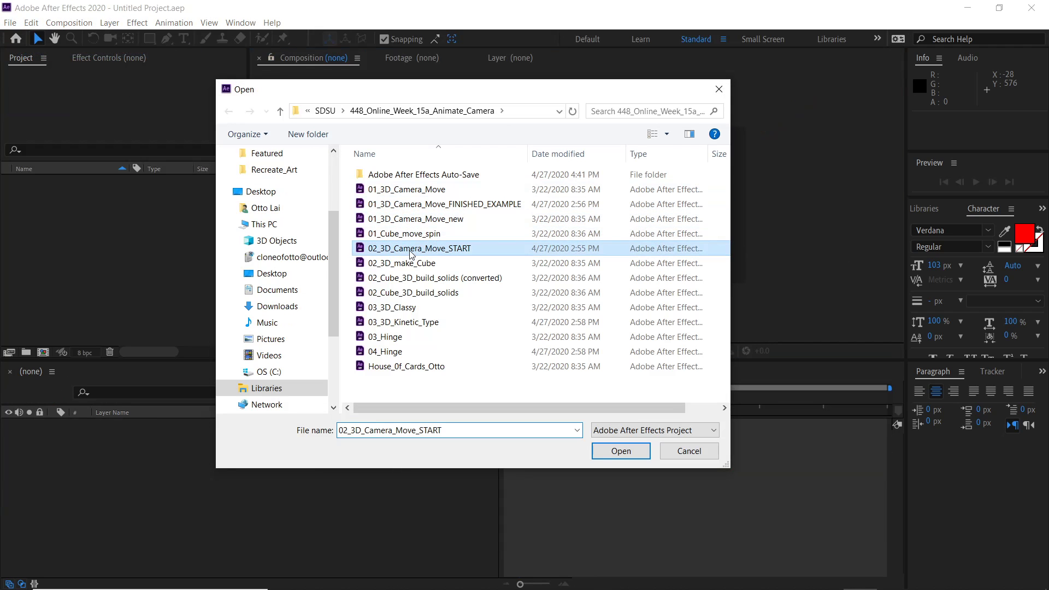
left_click(594, 452)
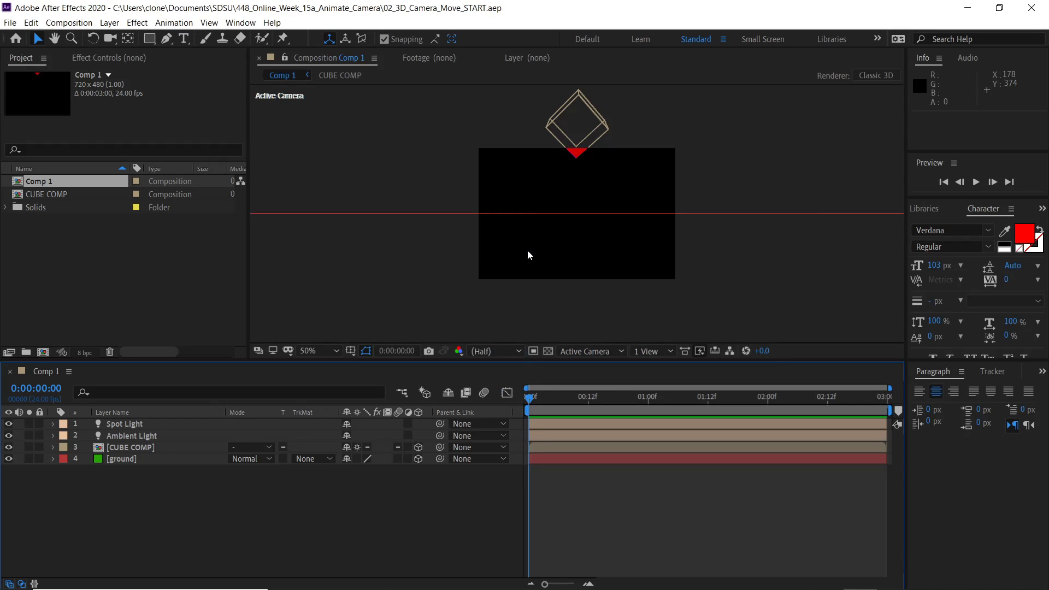
scroll(550, 252, "up", 1)
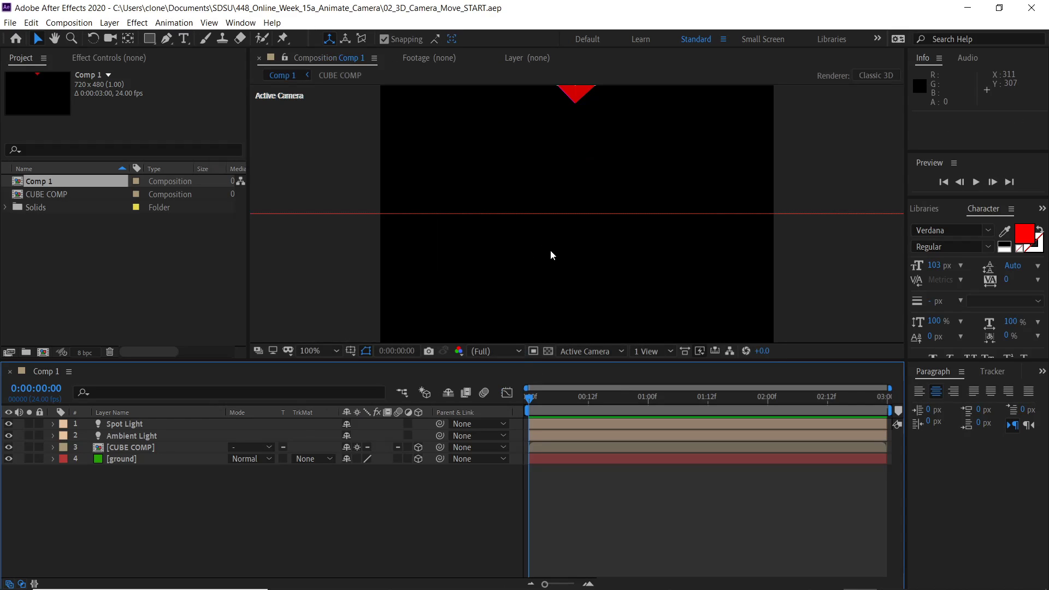
scroll(550, 255, "down", 1)
left_click_drag(580, 159, 567, 193)
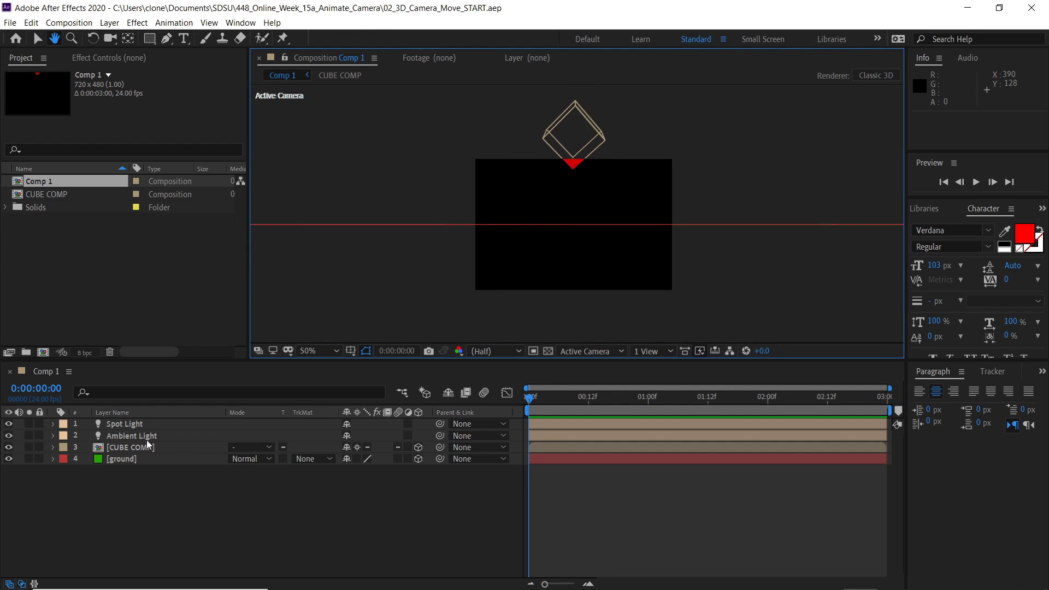
key("v")
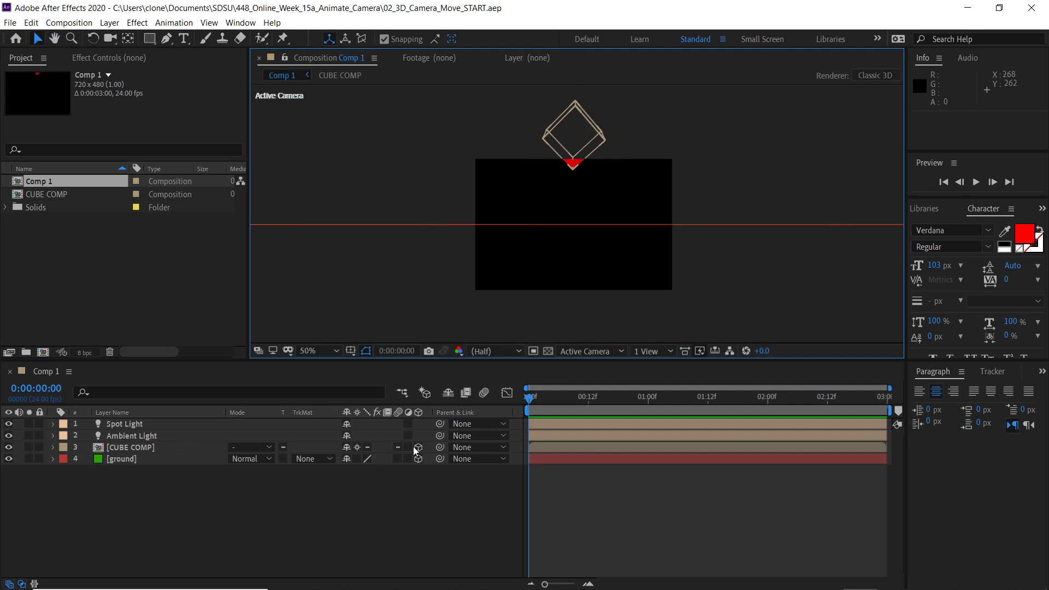
- Switch to Notepad, highlight the CMD SHIFT OPTION C new-camera shortcut, and return to After Effects
key("alt+Tab")
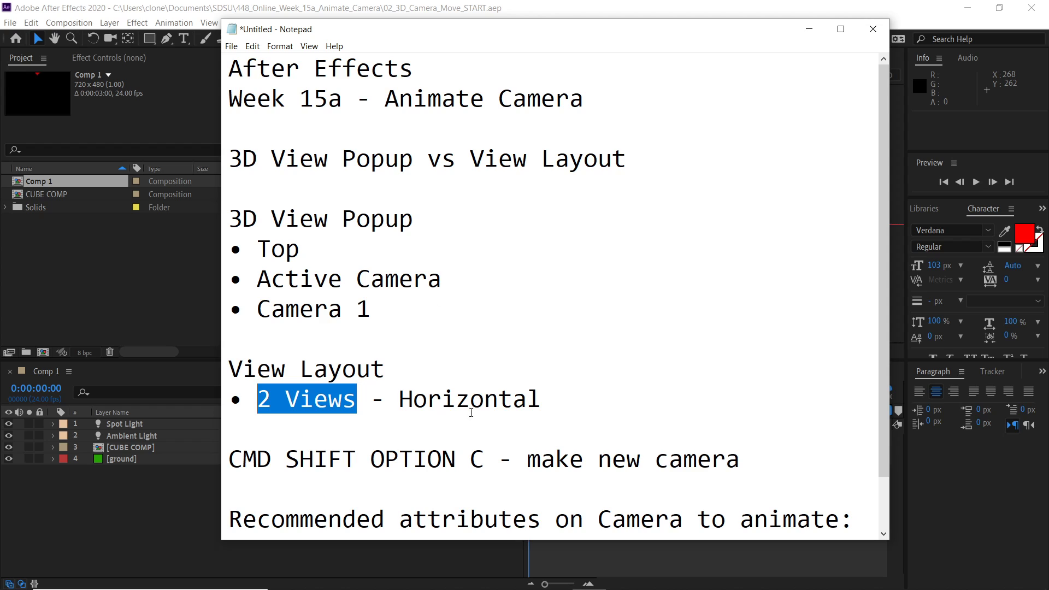
scroll(484, 468, "down", 1)
left_click_drag(486, 405, 226, 405)
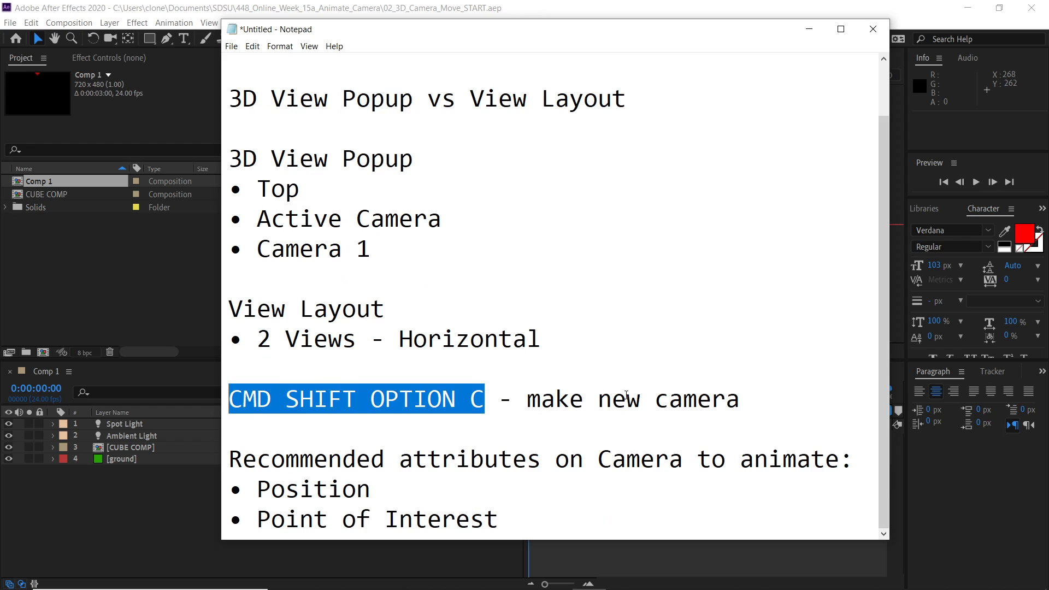
left_click(208, 10)
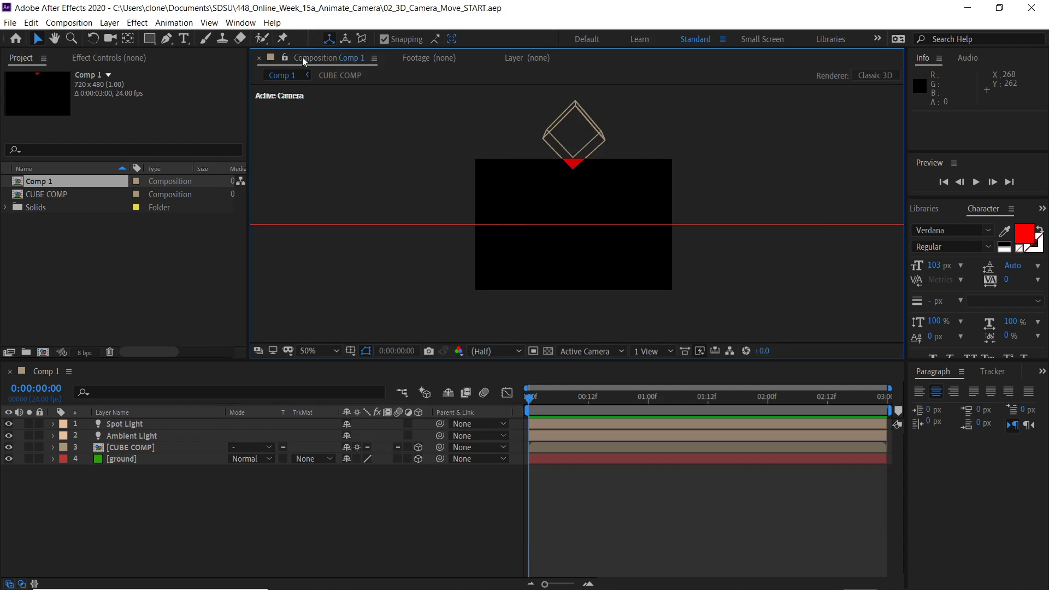
- Add a new two-node camera layer with the 50mm preset to the composition
left_click(116, 24)
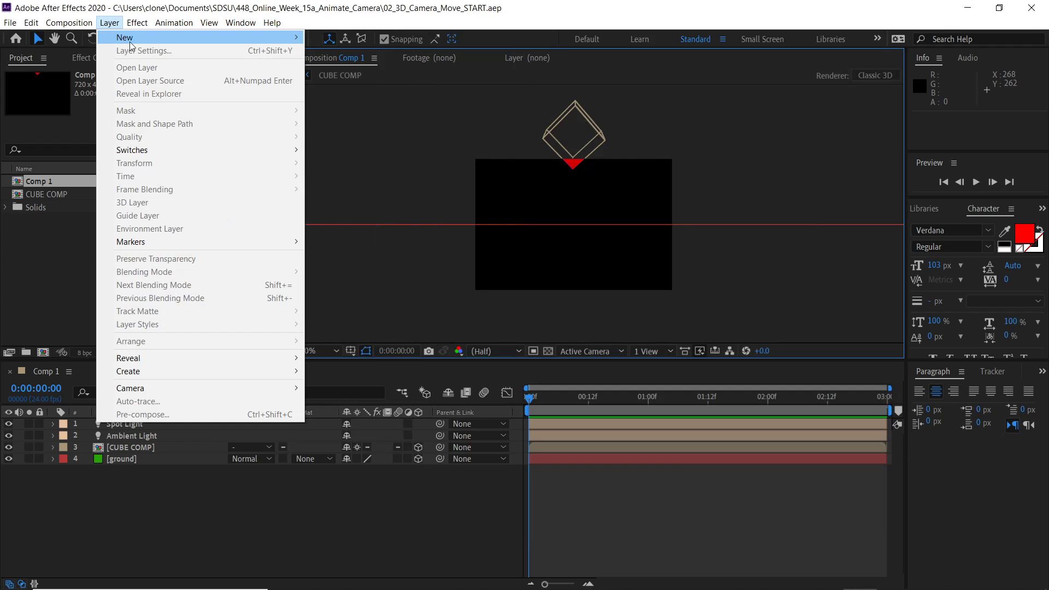
mouse_move(280, 38)
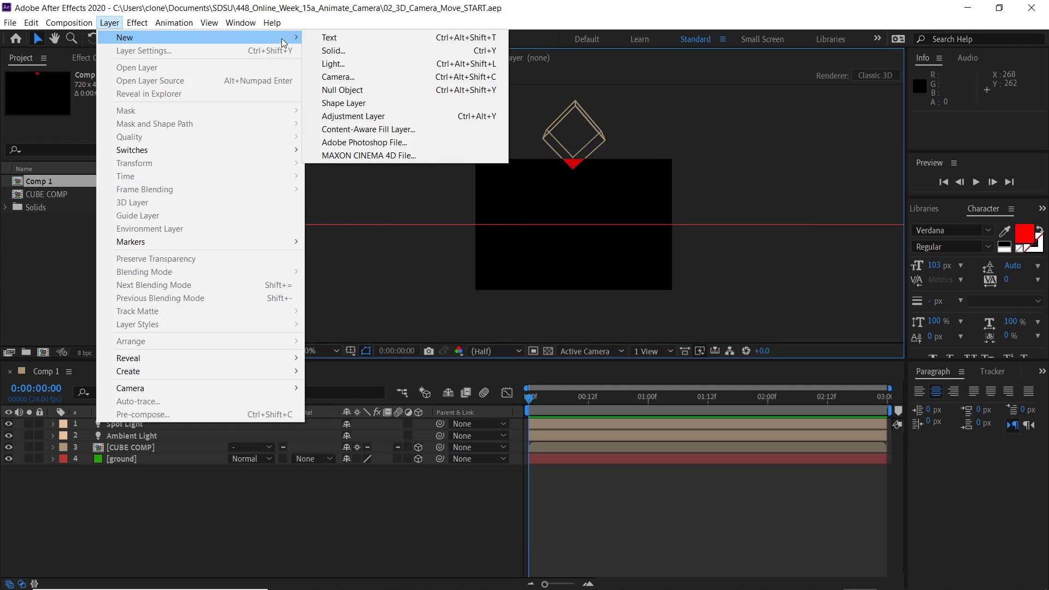
left_click(350, 82)
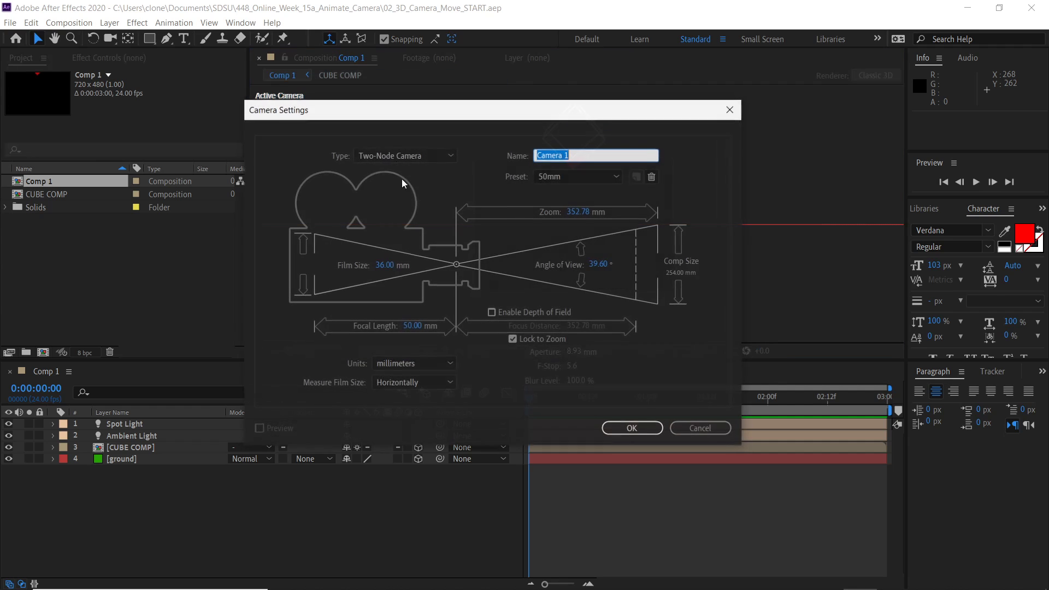
left_click(632, 429)
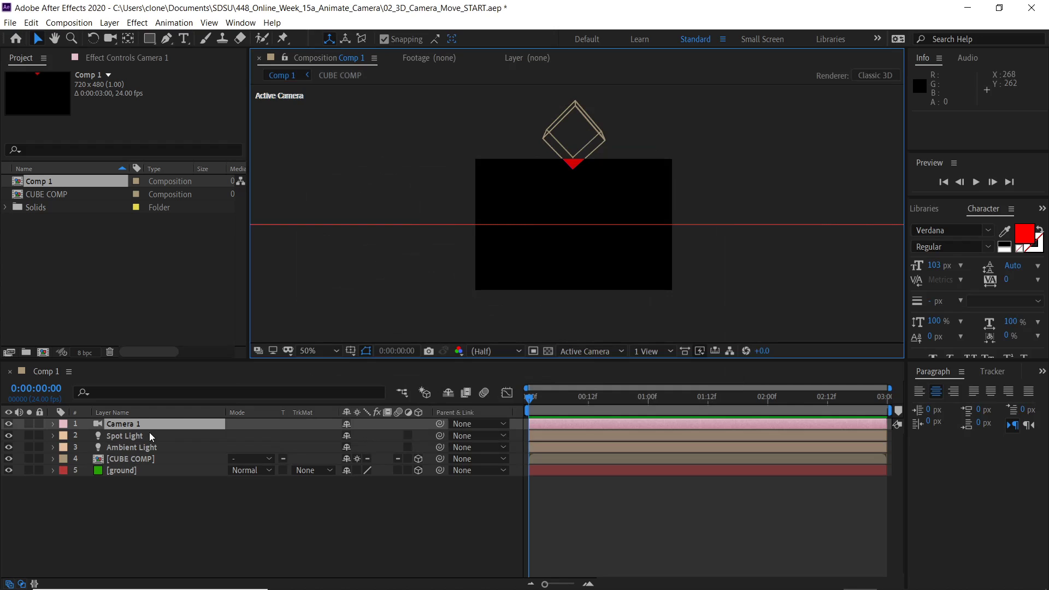
- Set the view layout to 2 Views - Horizontal
left_click(662, 354)
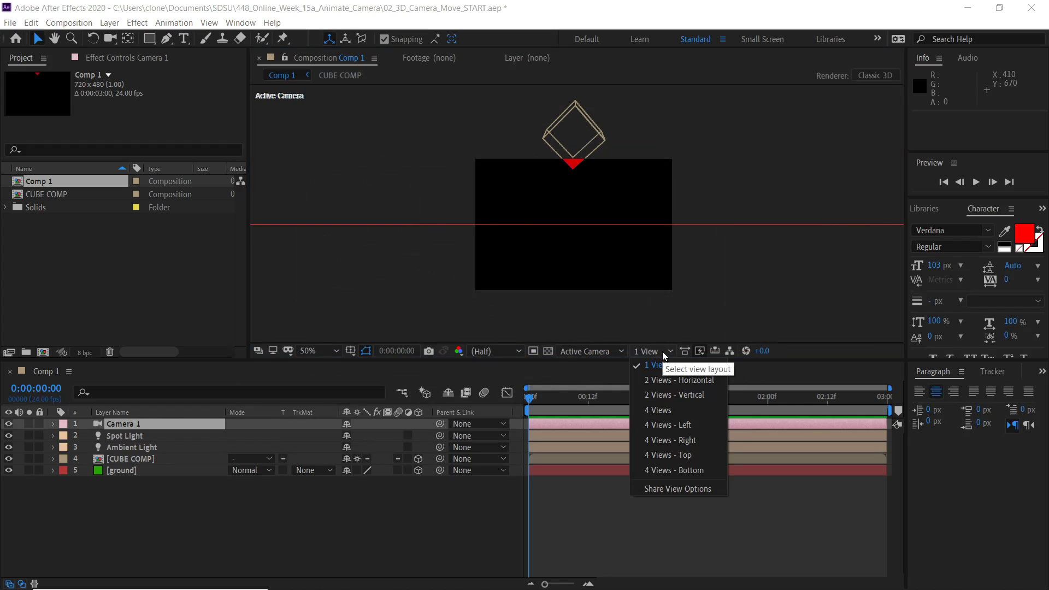
left_click(675, 380)
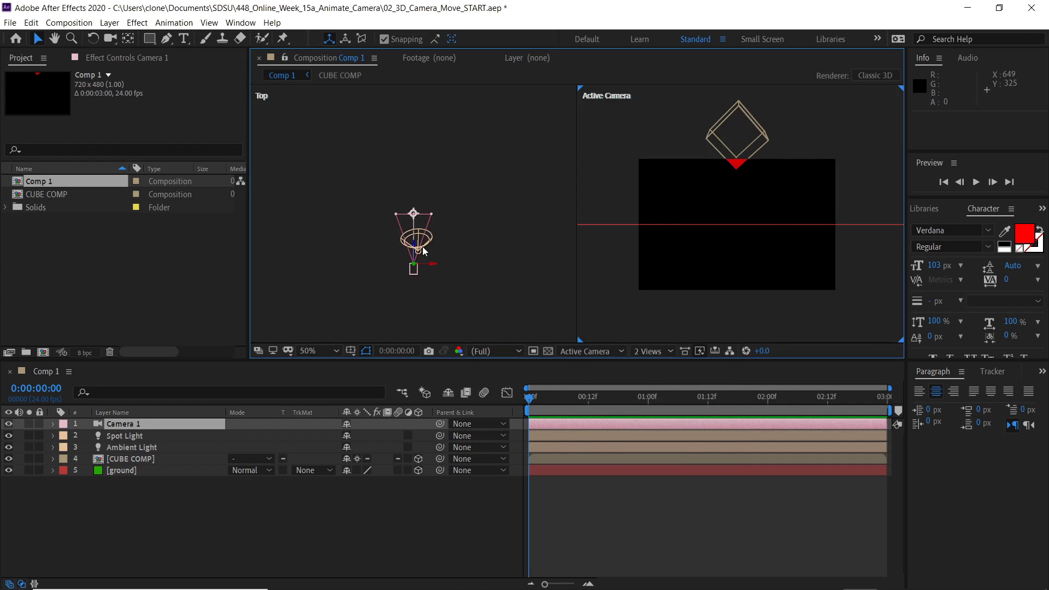
- Activate the Top view pane, zoom it, and preview the composition playback
left_click(415, 107)
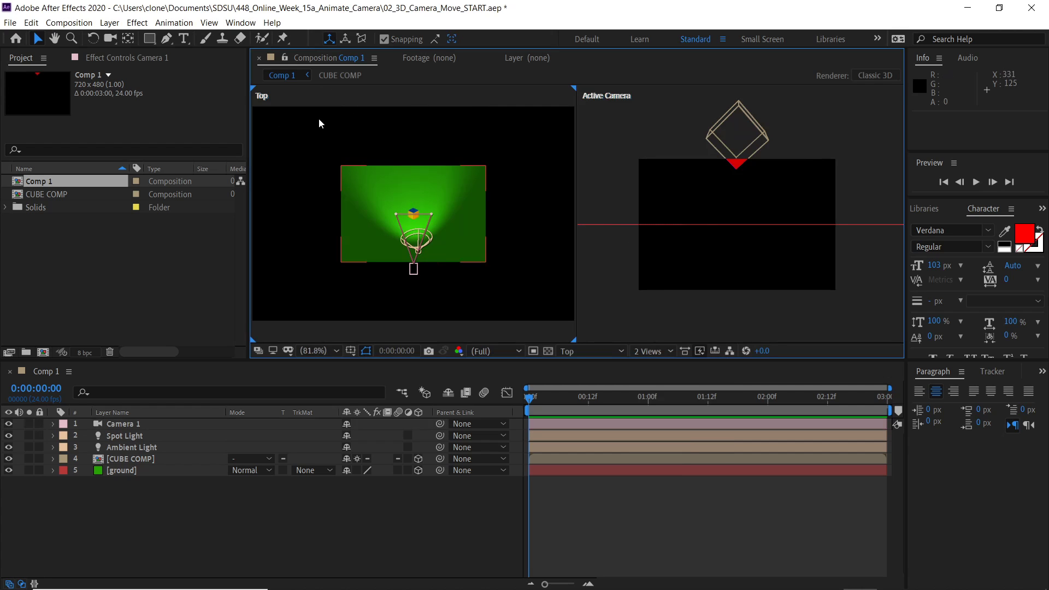
scroll(423, 234, "up", 1)
left_click_drag(423, 249, 431, 210)
scroll(428, 230, "up", 1)
key("space")
scroll(434, 214, "down", 1)
key("space")
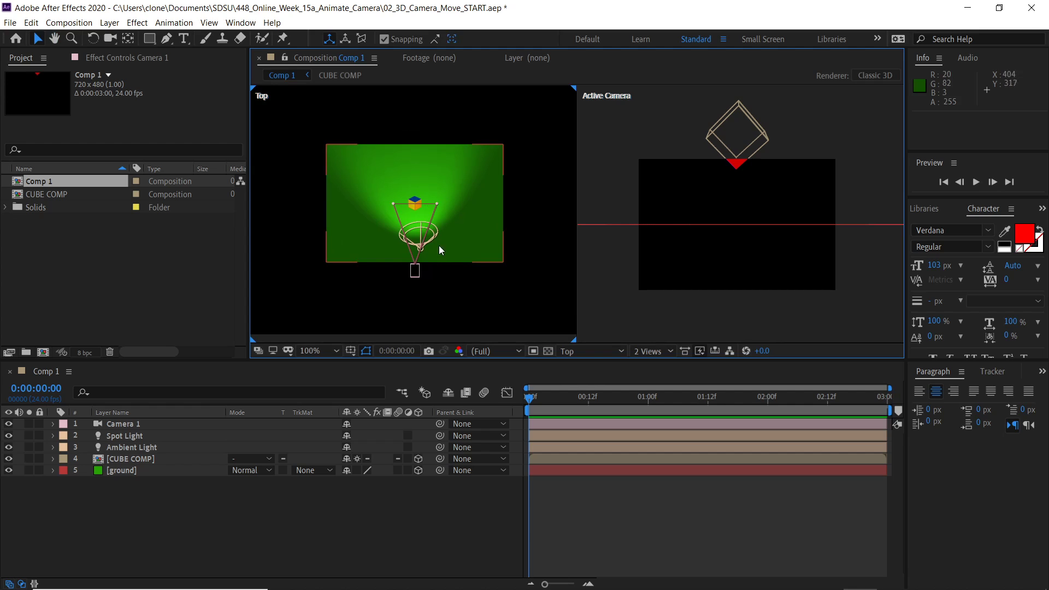
- Set the right view pane's 3D view to Camera 1
left_click(634, 103)
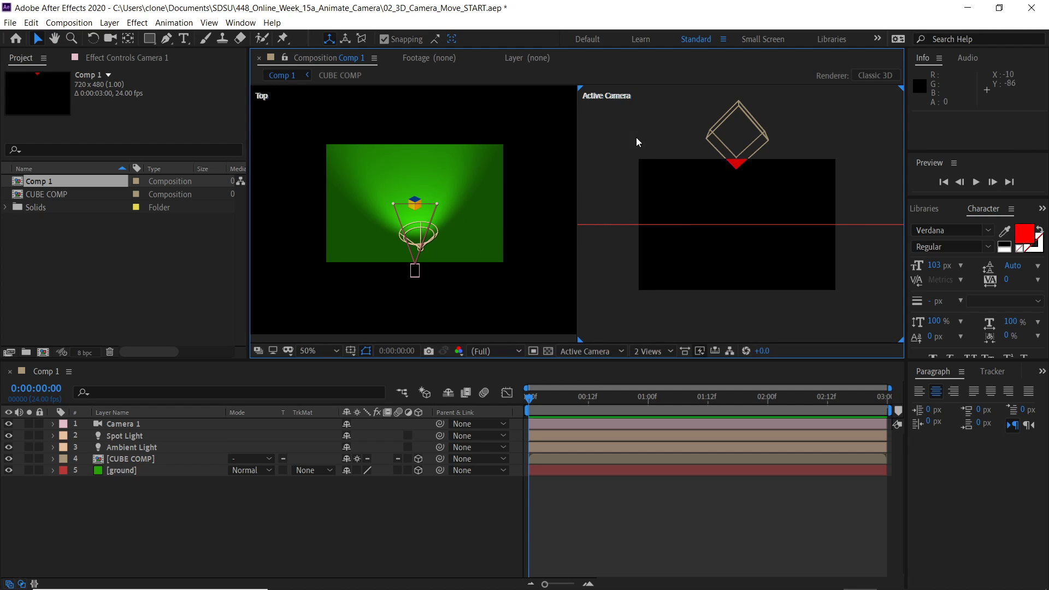
left_click(615, 353)
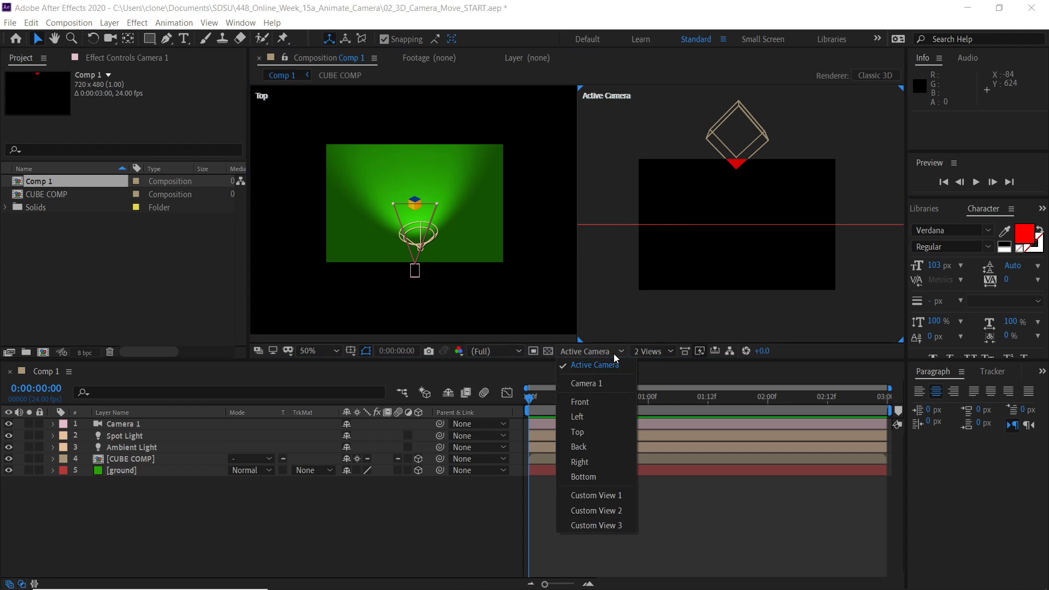
left_click(603, 382)
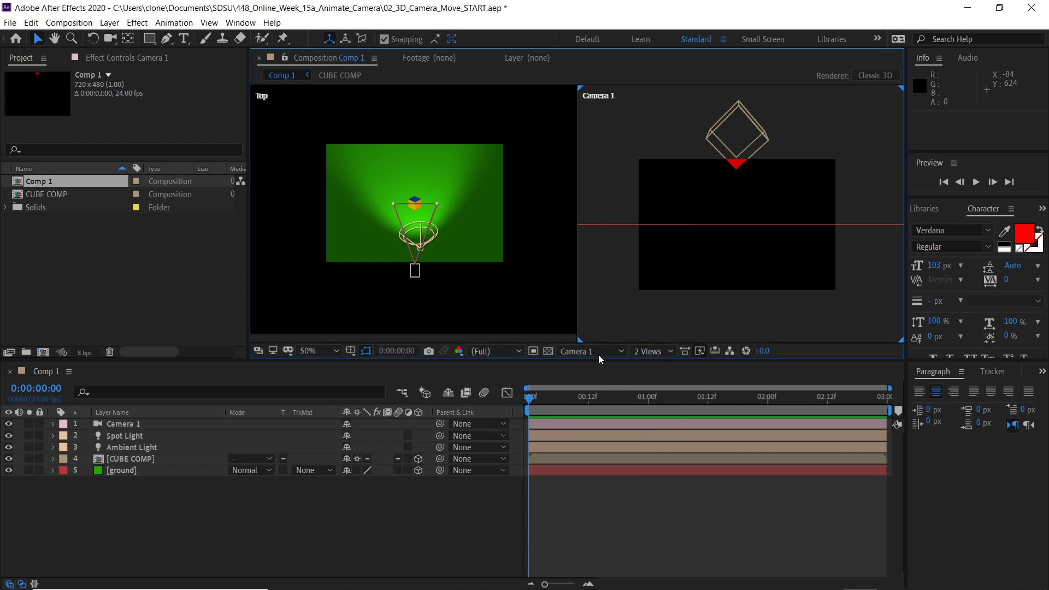
- Switch the right pane to Active Camera and back to Camera 1
left_click(597, 354)
left_click(589, 367)
left_click(599, 355)
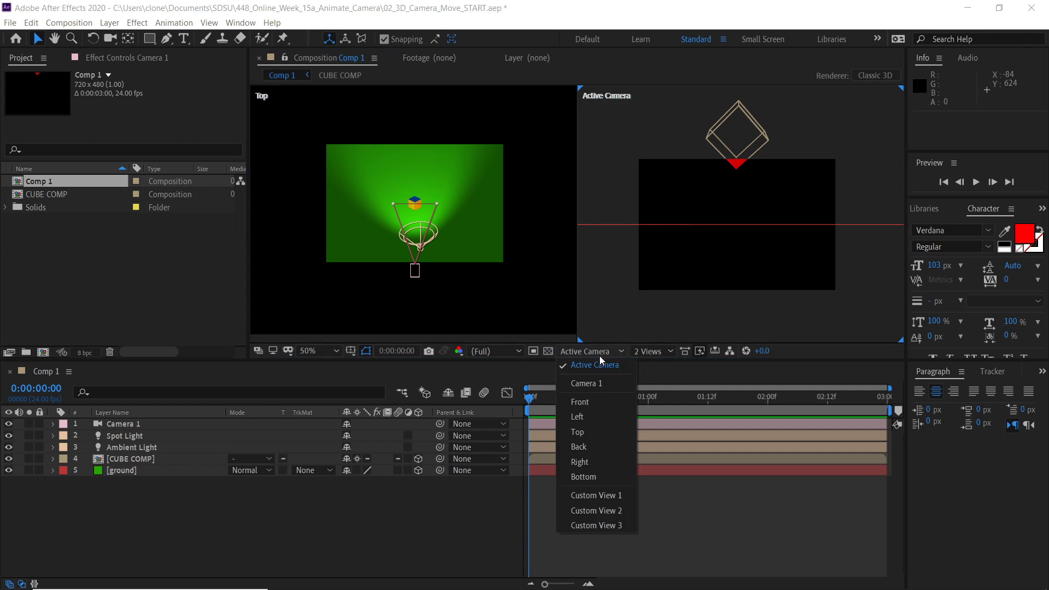
left_click(601, 382)
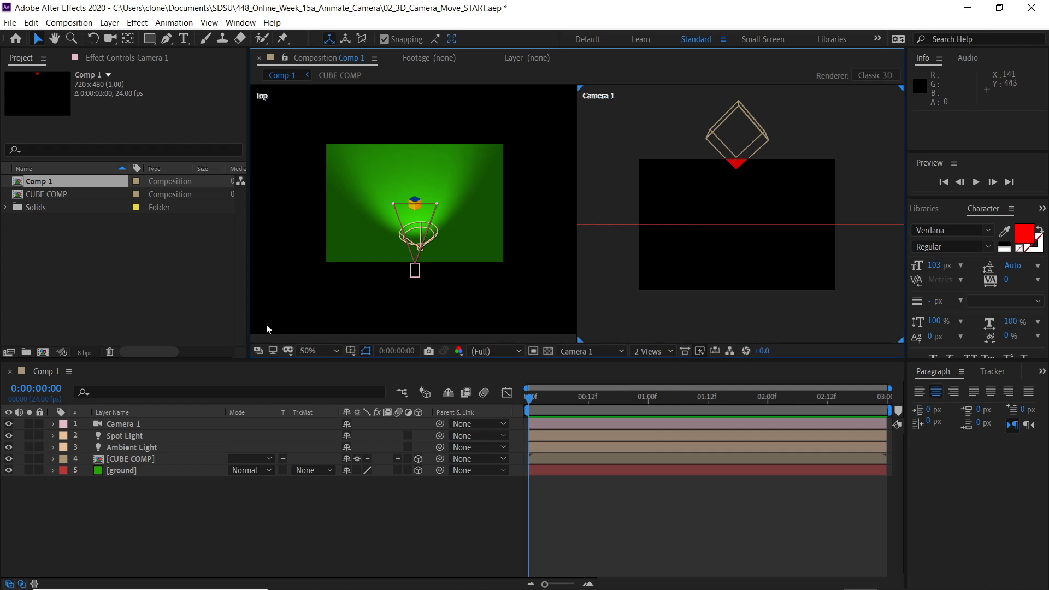
- Select Camera 1 and reveal its Position and Point of Interest properties
left_click(127, 424)
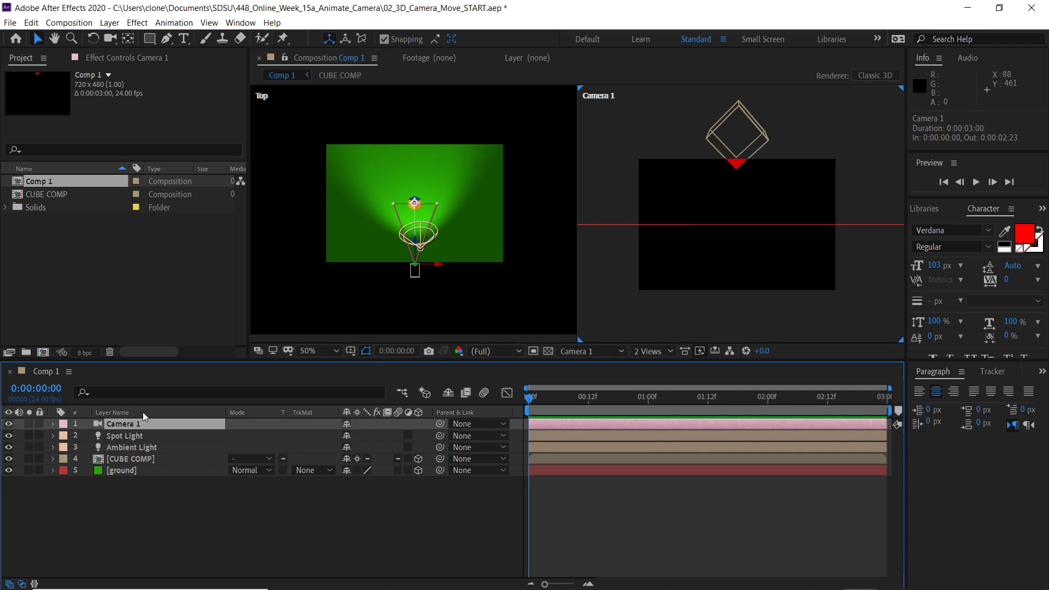
key("p")
key("shift+a")
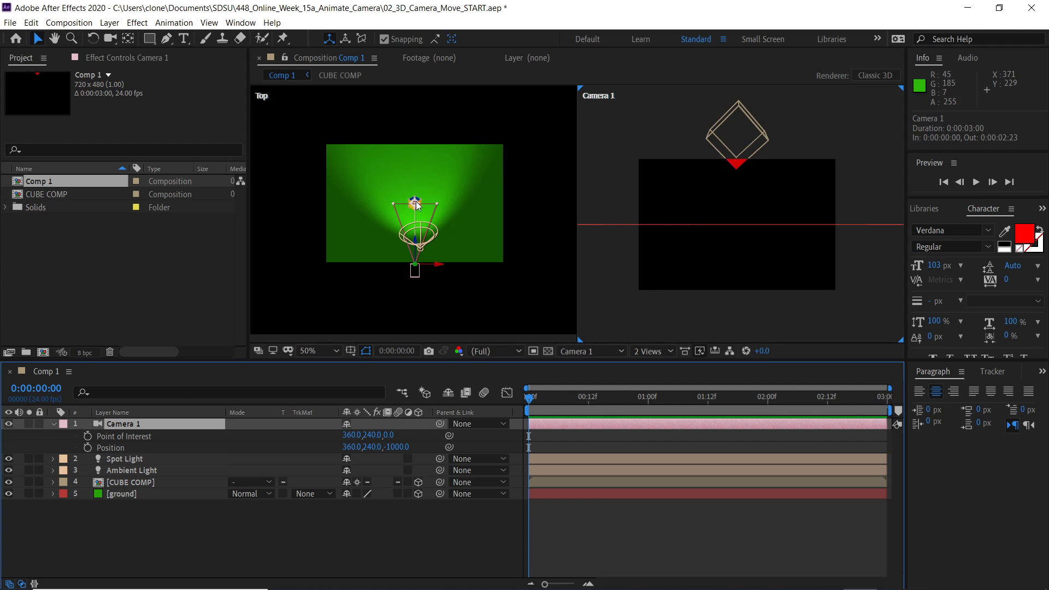
- Scrub Camera 1's Point of Interest Y value to 202
scroll(422, 211, "up", 2)
scroll(422, 211, "down", 2)
left_click(370, 437)
left_click_drag(371, 437, 347, 434)
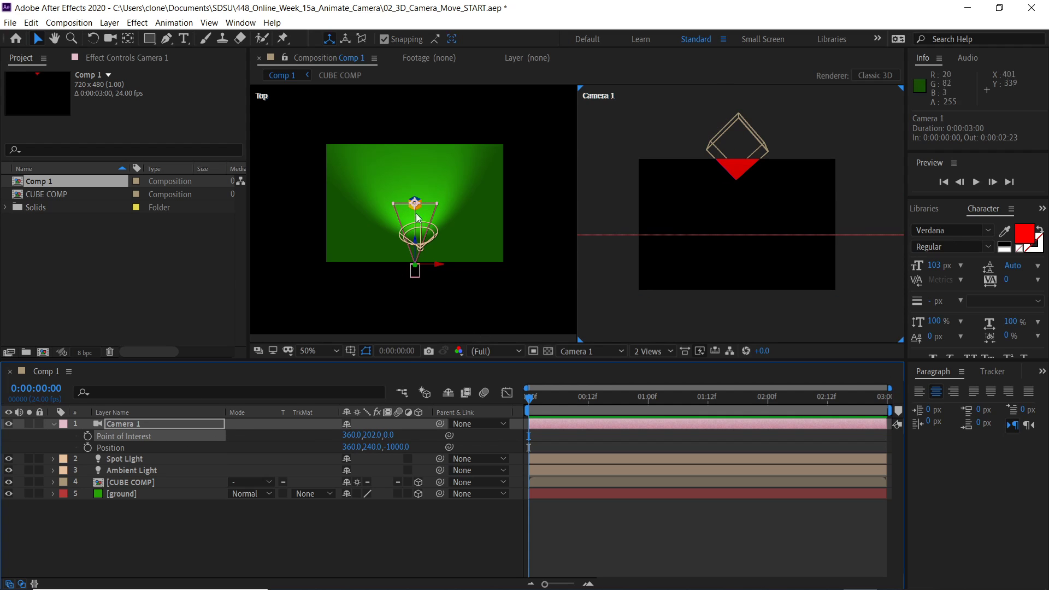
- Switch the left view pane to the Right view and zoom out to see the camera
left_click(327, 107)
left_click(593, 355)
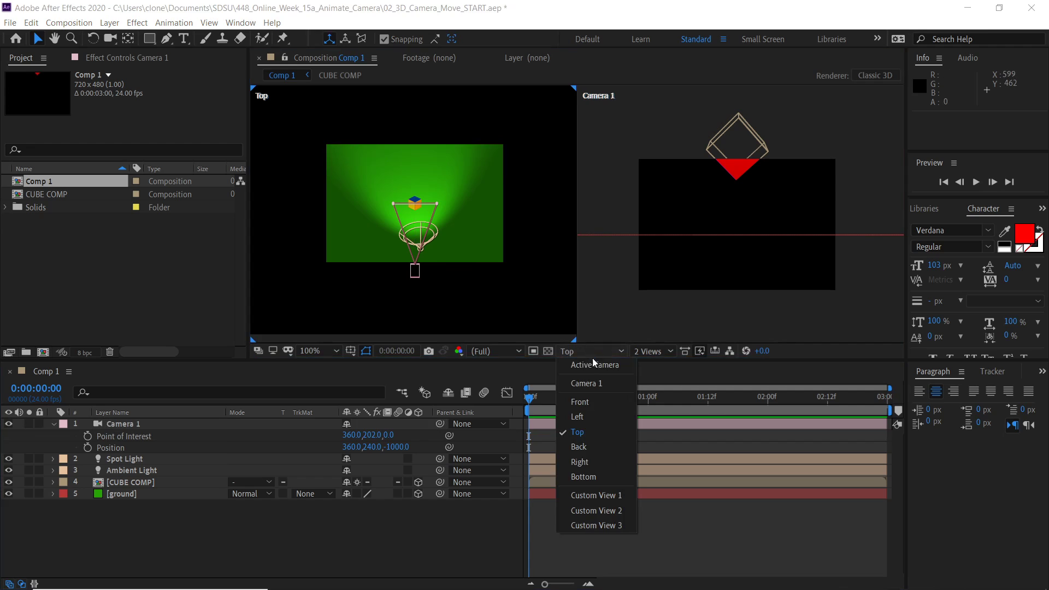
left_click(597, 460)
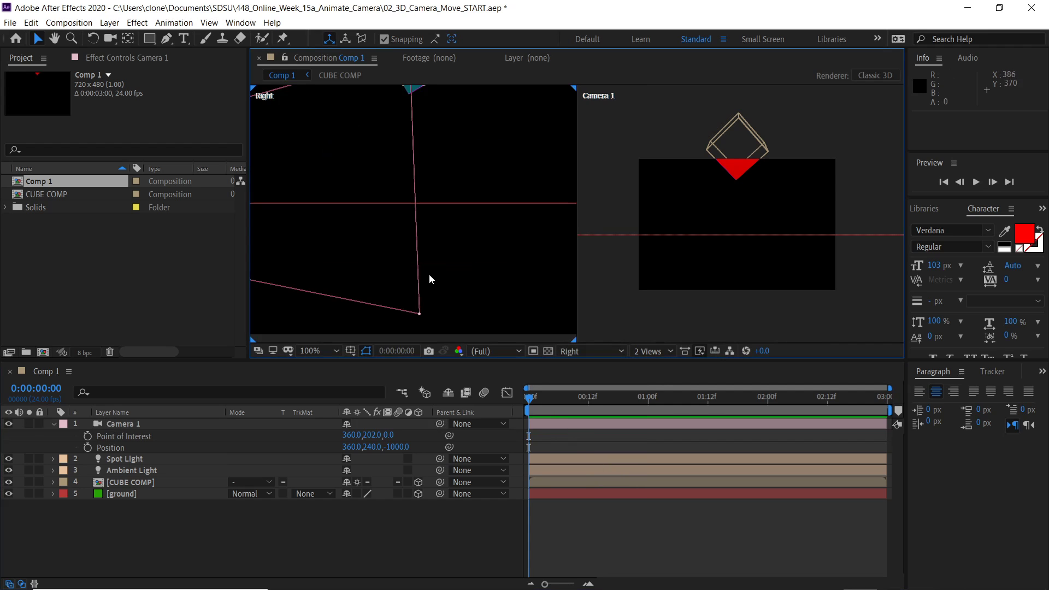
scroll(428, 276, "down", 3)
scroll(426, 257, "up", 1)
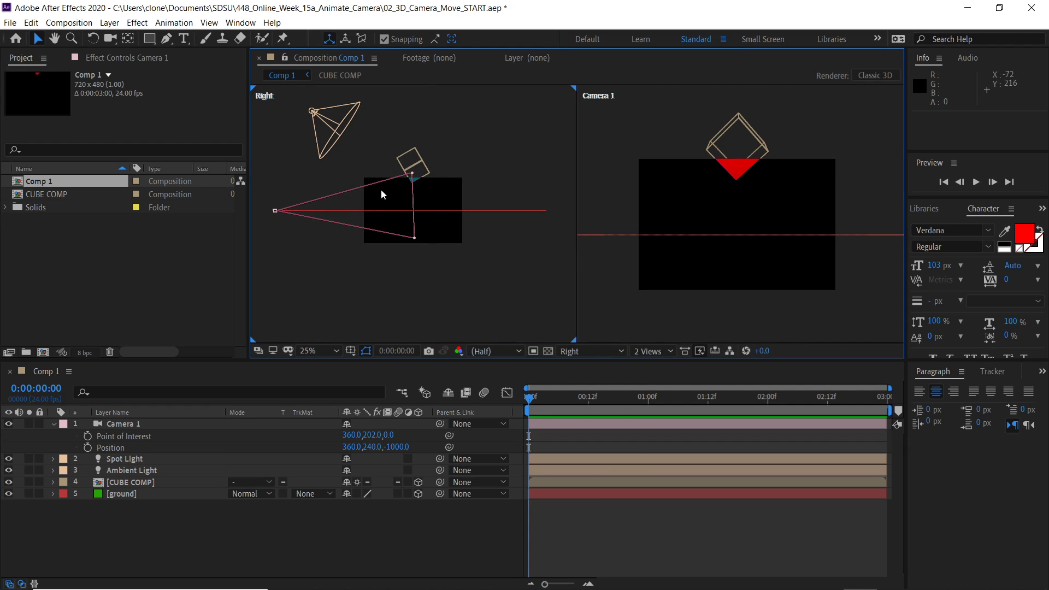
left_click(619, 142)
- Scrub Camera 1's Position Y to 38 and its Point of Interest Y to -9
left_click_drag(368, 435, 399, 451)
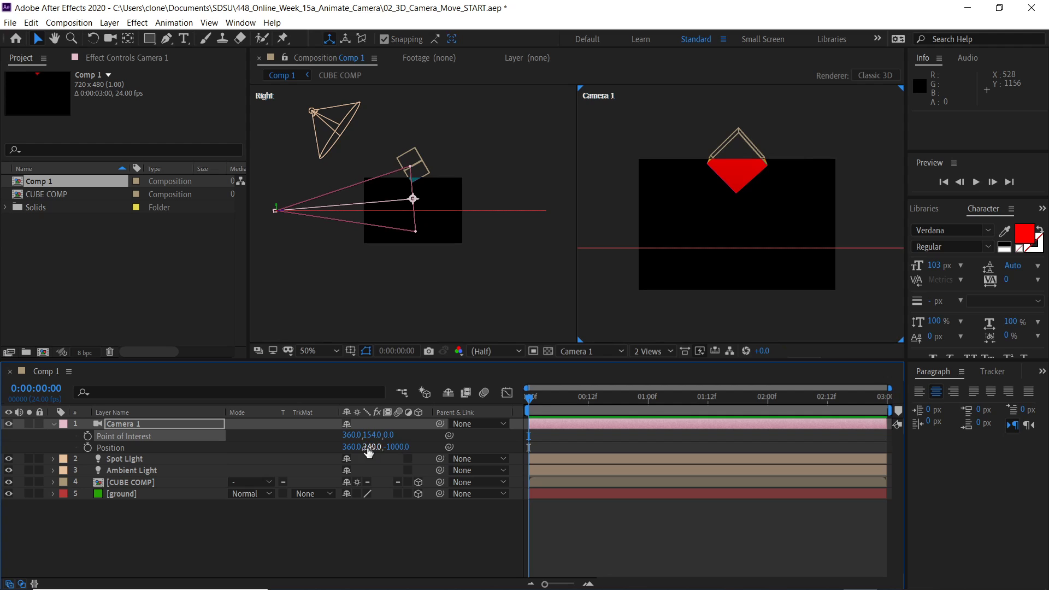
left_click_drag(374, 448, 239, 447)
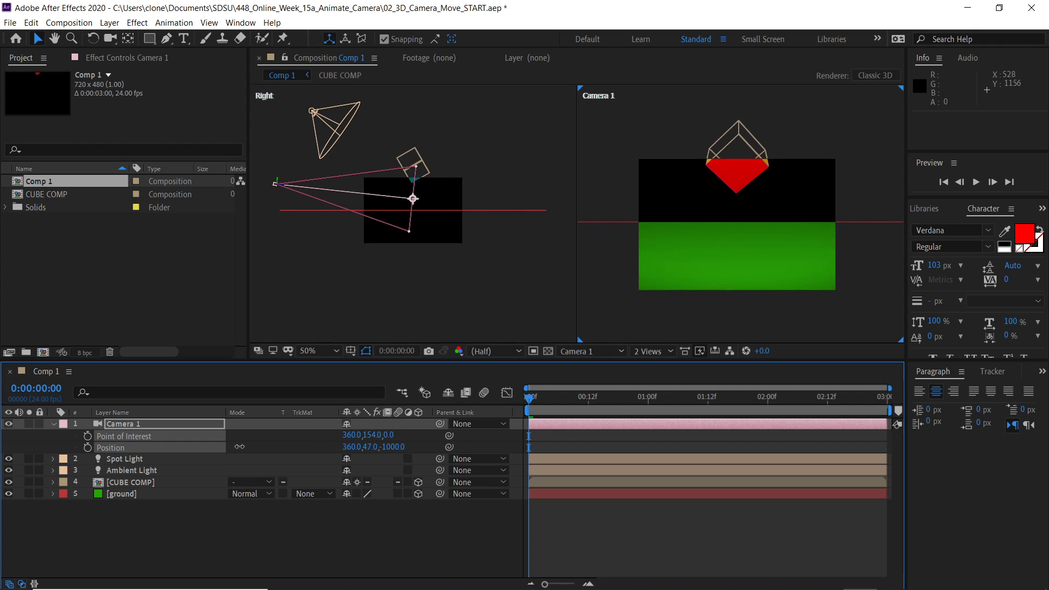
left_click_drag(234, 446, 231, 446)
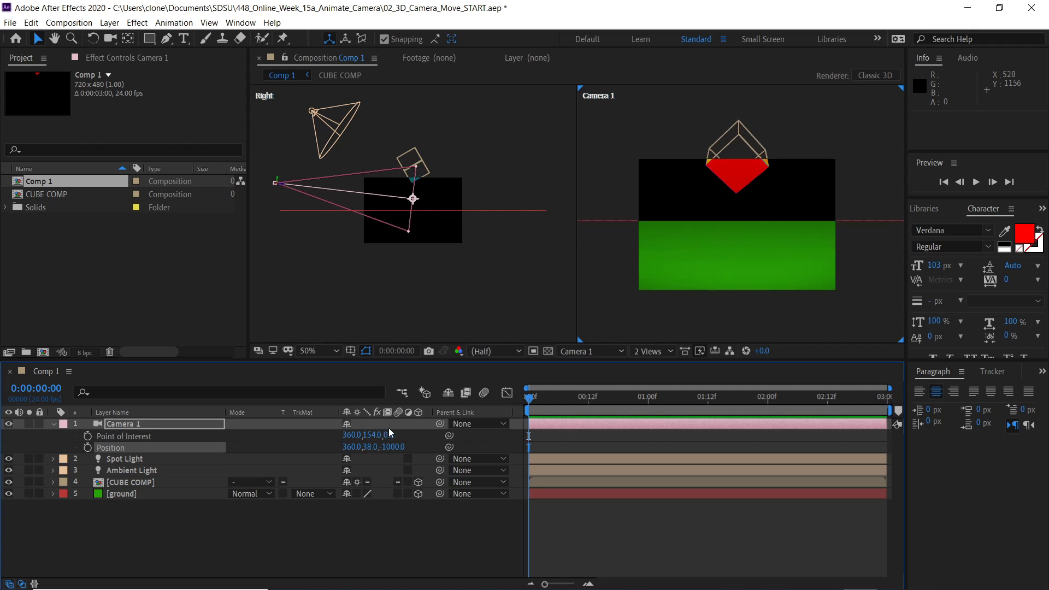
left_click_drag(370, 435, 254, 435)
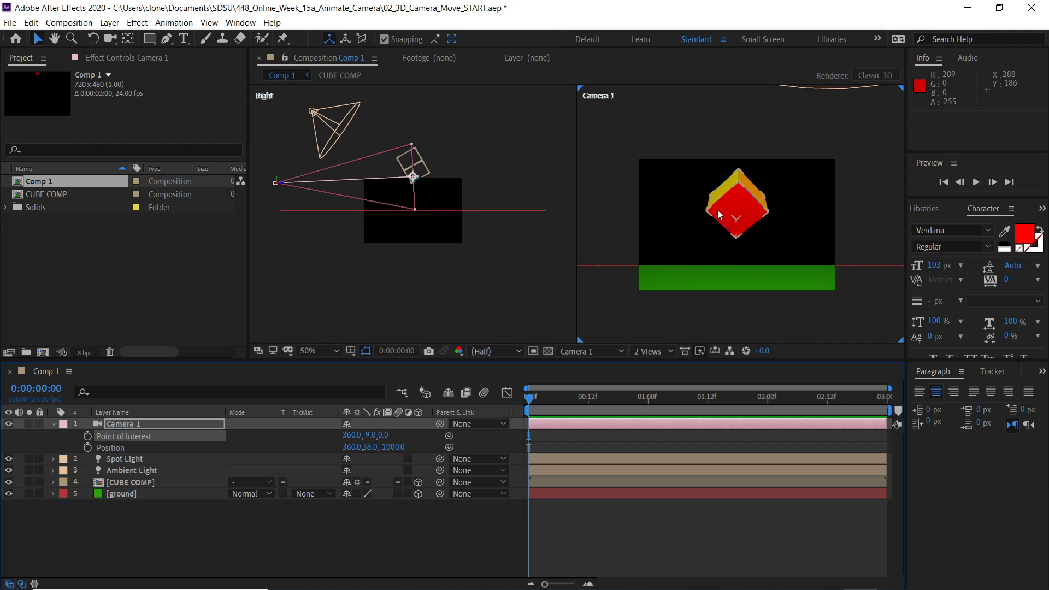
- Set the left view to Top, start Camera 1 Position keyframes at frame 0, and move the camera beside the cube at 0:00:00:16
left_click(434, 131)
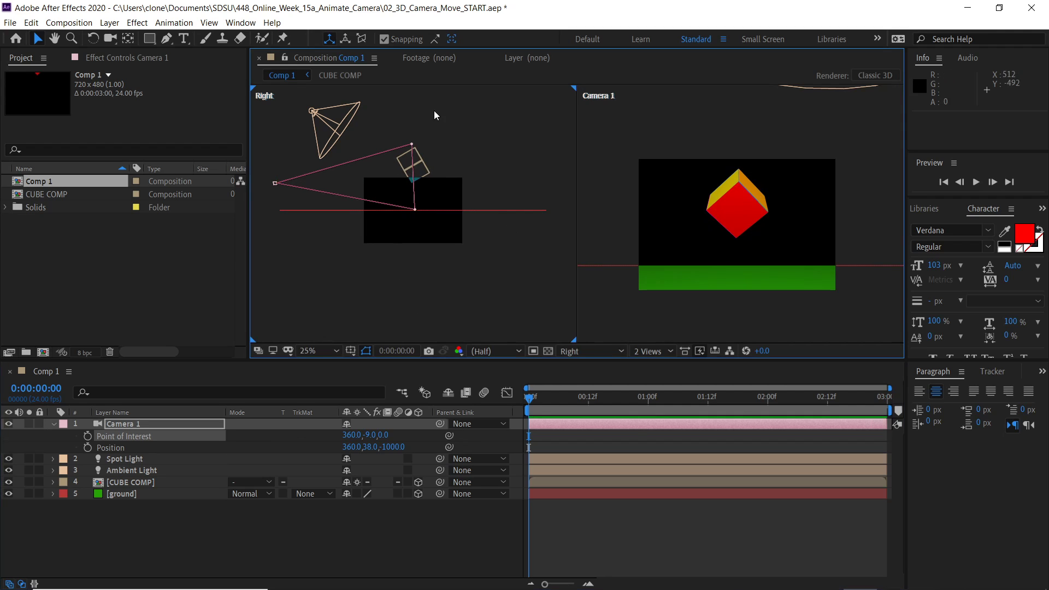
left_click(570, 353)
left_click(586, 429)
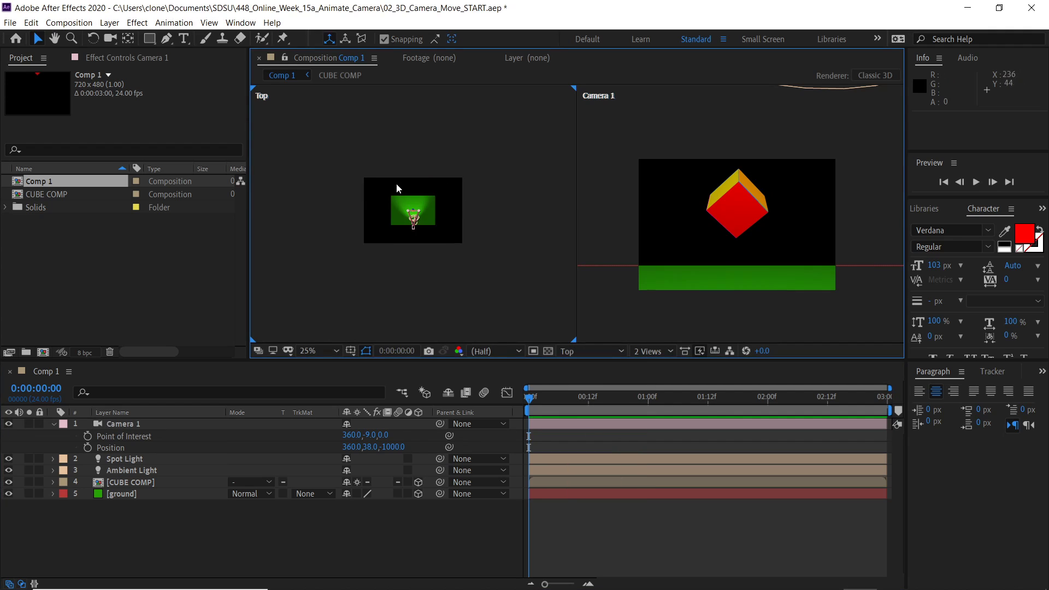
key("slash")
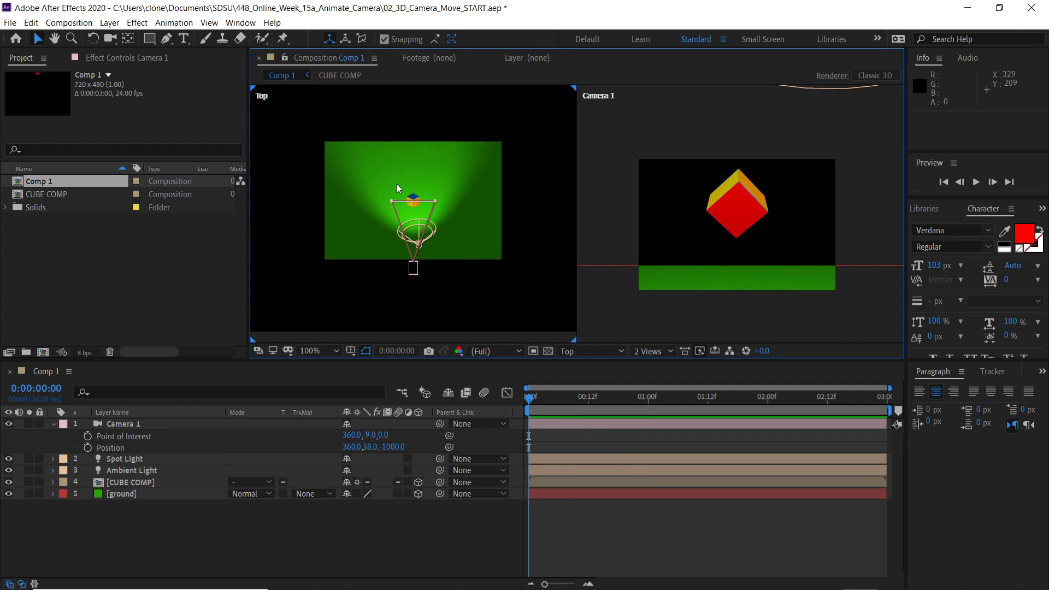
left_click(87, 447)
left_click_drag(530, 398, 611, 407)
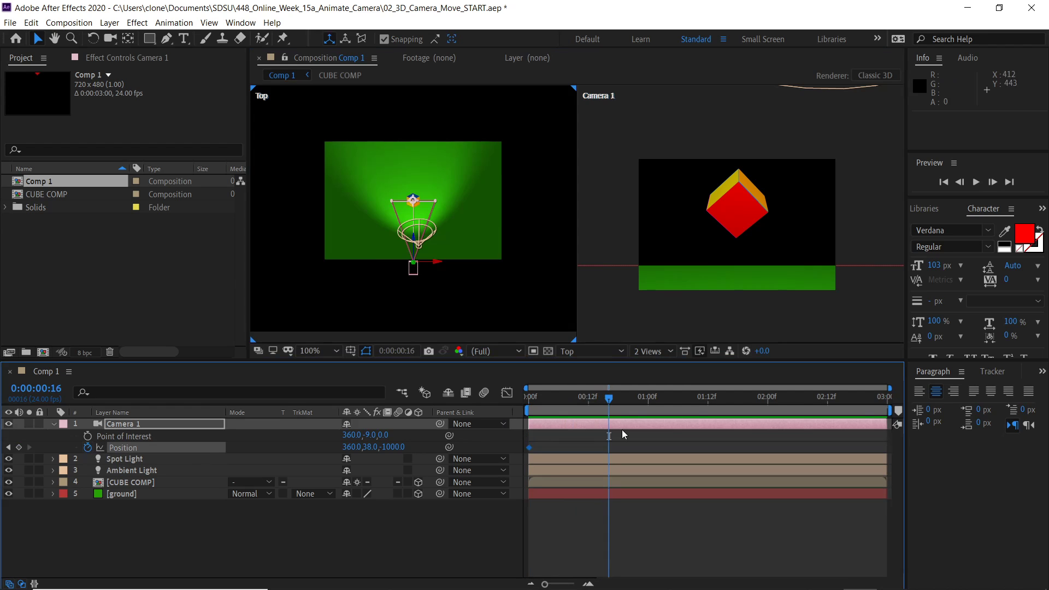
left_click_drag(415, 268, 534, 228)
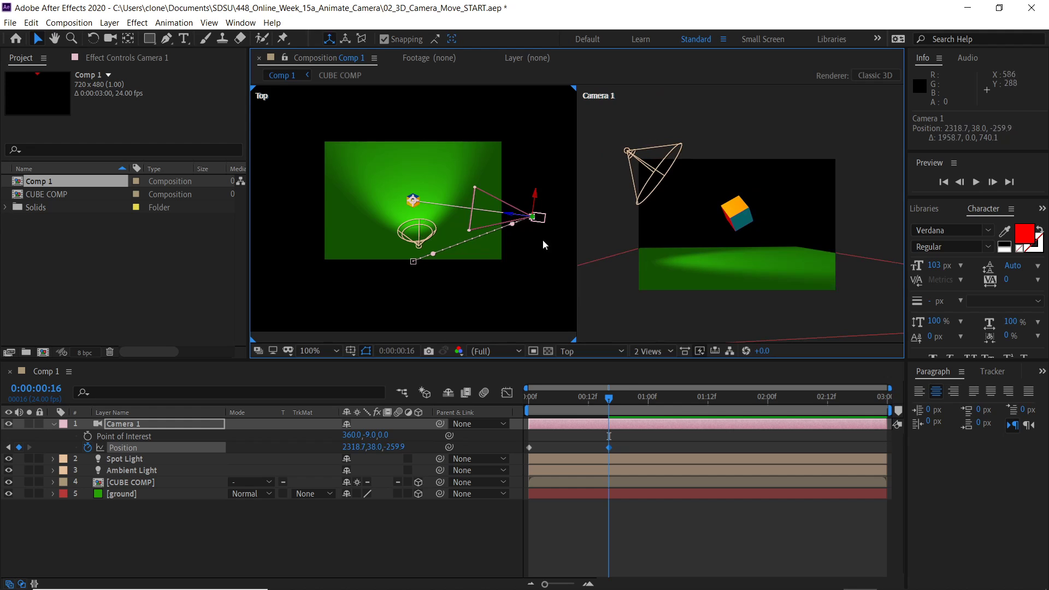
- Add Position keyframes by moving the camera behind the cube at 0:00:01:12 and to its left at 0:00:02:06
left_click_drag(612, 403, 709, 401)
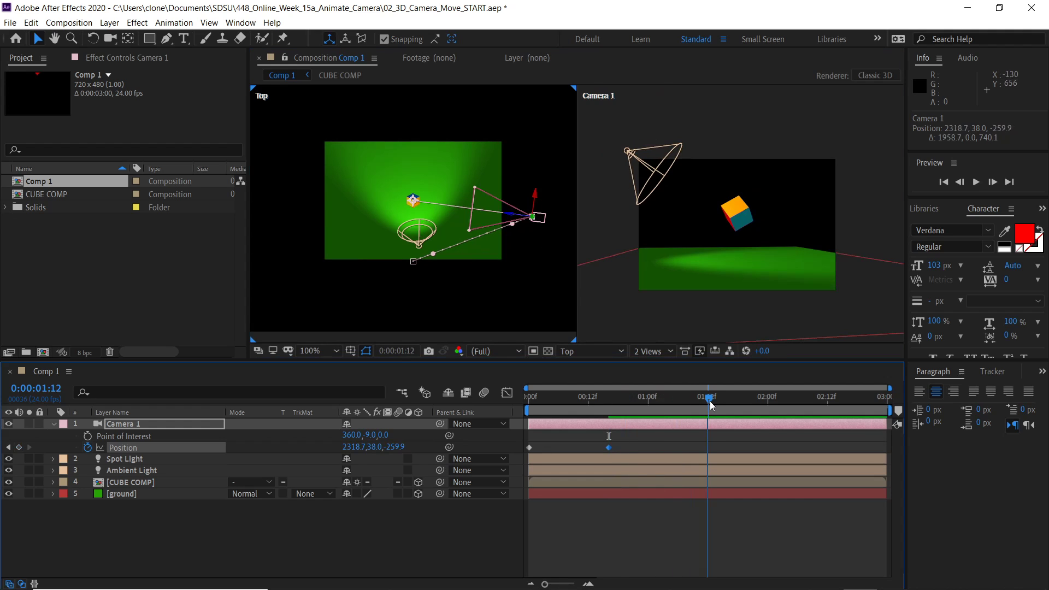
left_click_drag(544, 224, 421, 108)
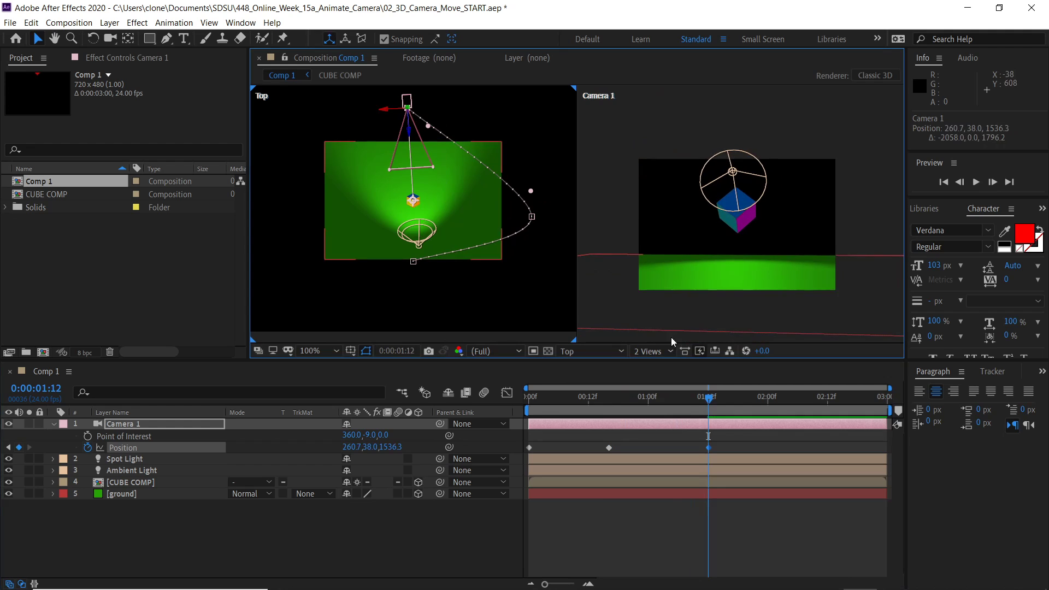
left_click_drag(712, 403, 798, 399)
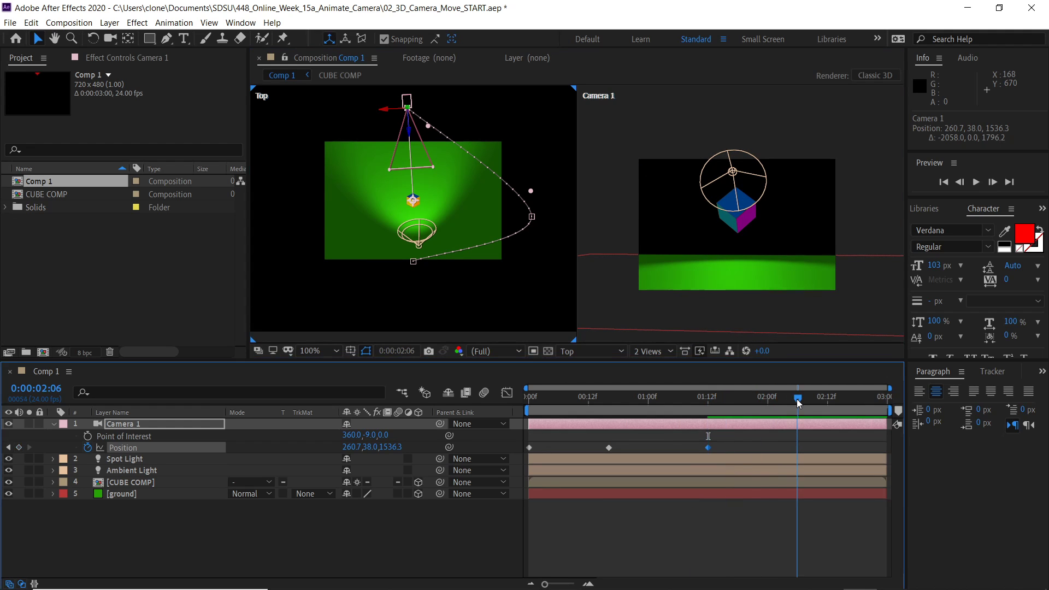
left_click_drag(407, 101, 292, 192)
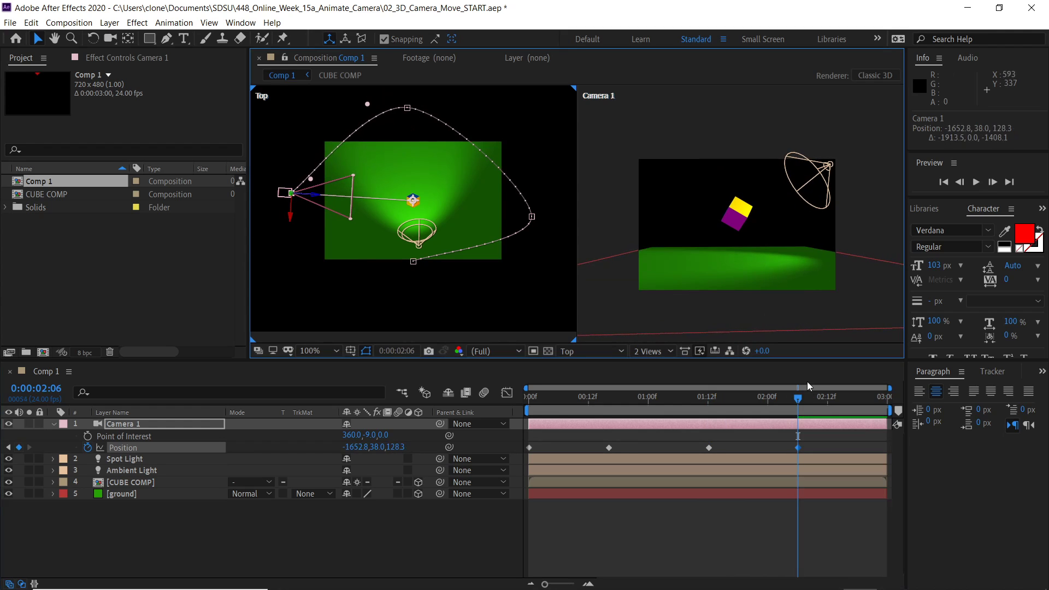
- Copy the first Position keyframe and paste it at 0:00:02:23 so the camera returns to its start
left_click_drag(798, 399, 883, 398)
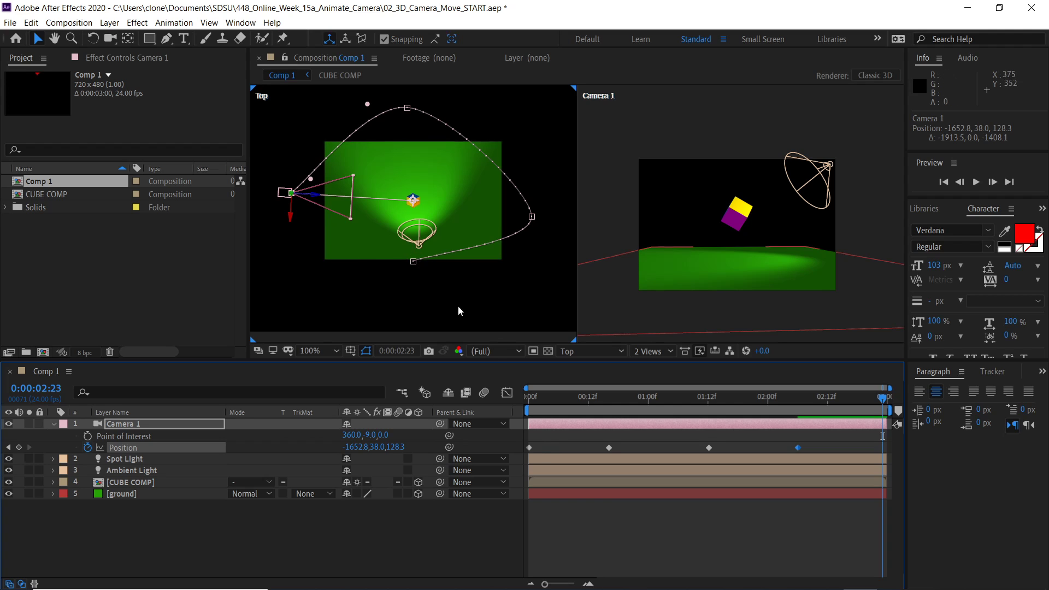
left_click(529, 448)
key("ctrl+c")
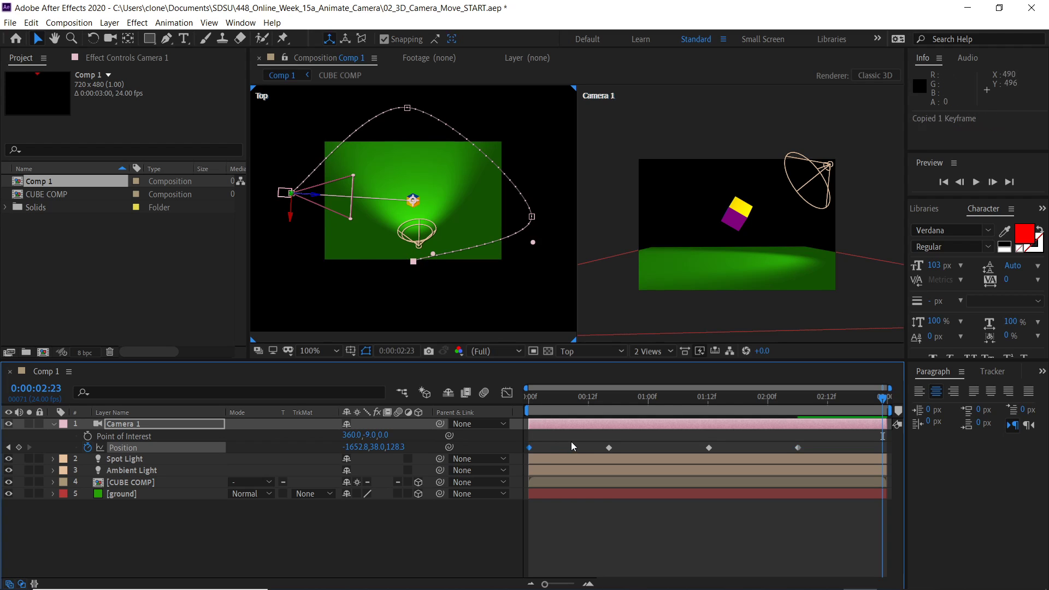
key("ctrl+v")
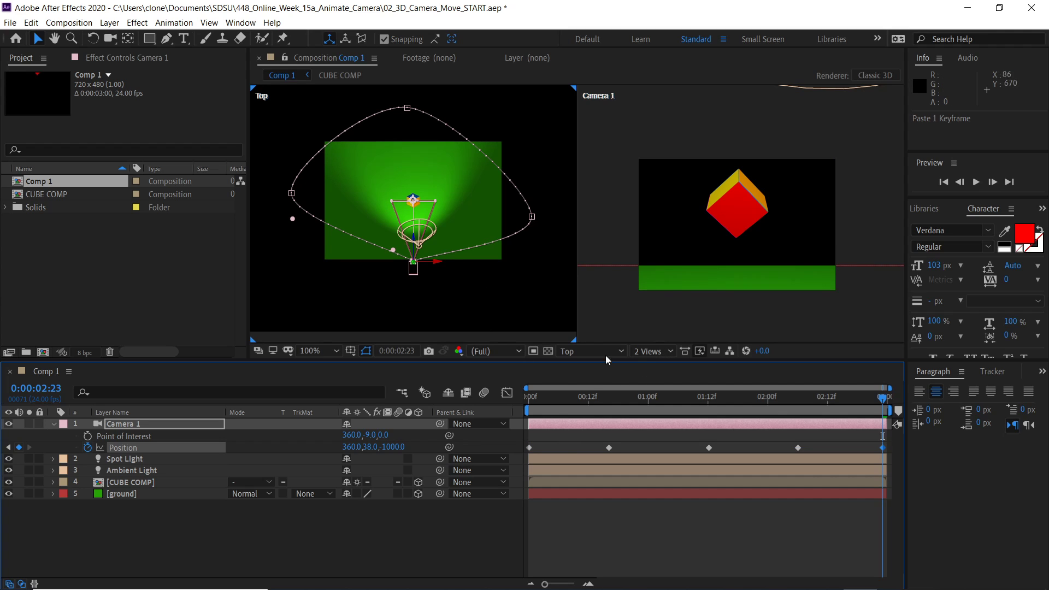
- Preview the camera move in the Camera 1 view
left_click(629, 144)
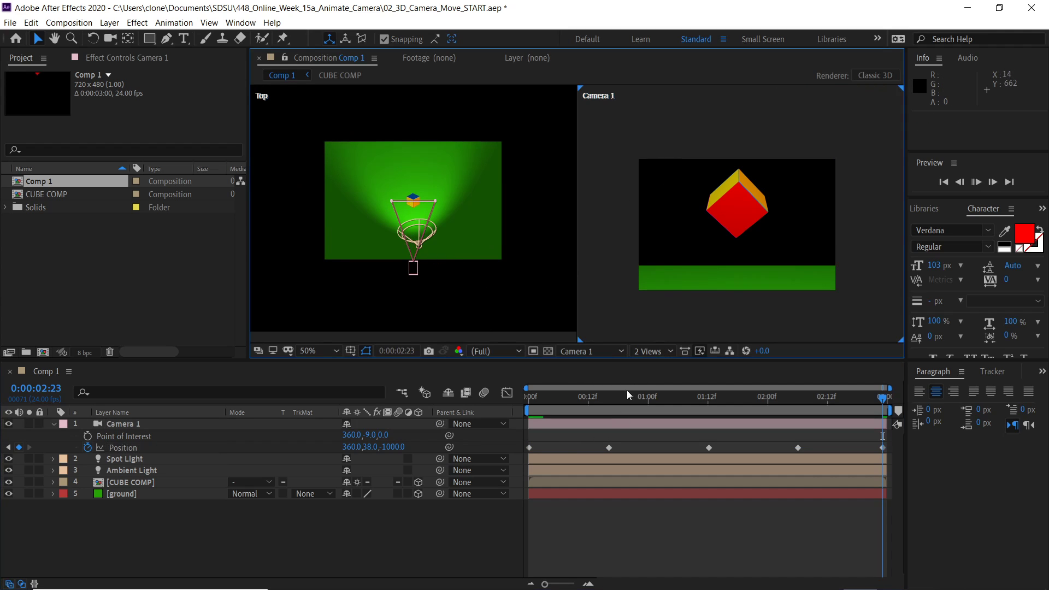
key("space")
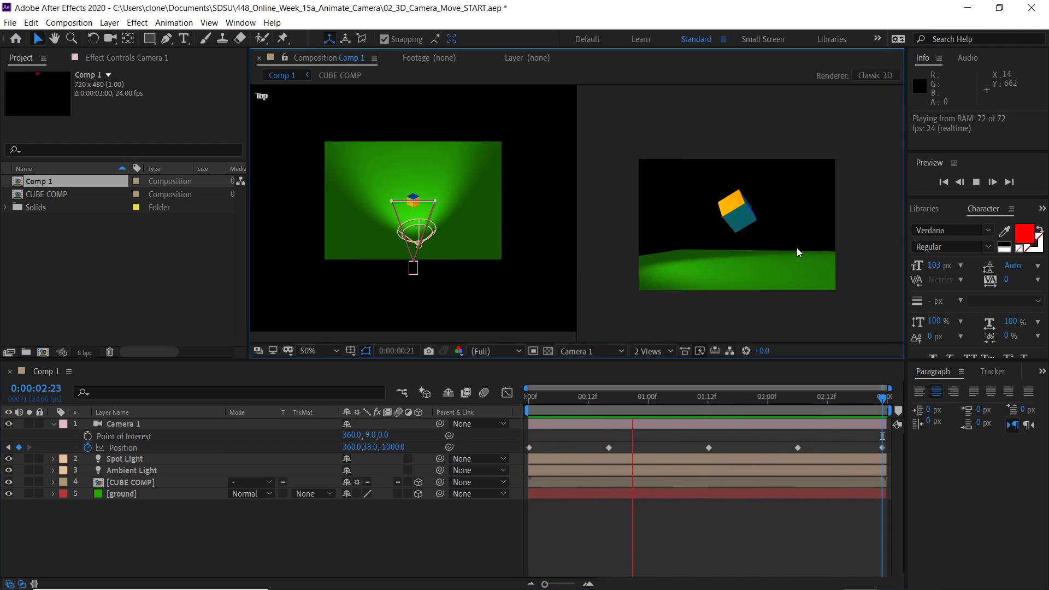
key("space")
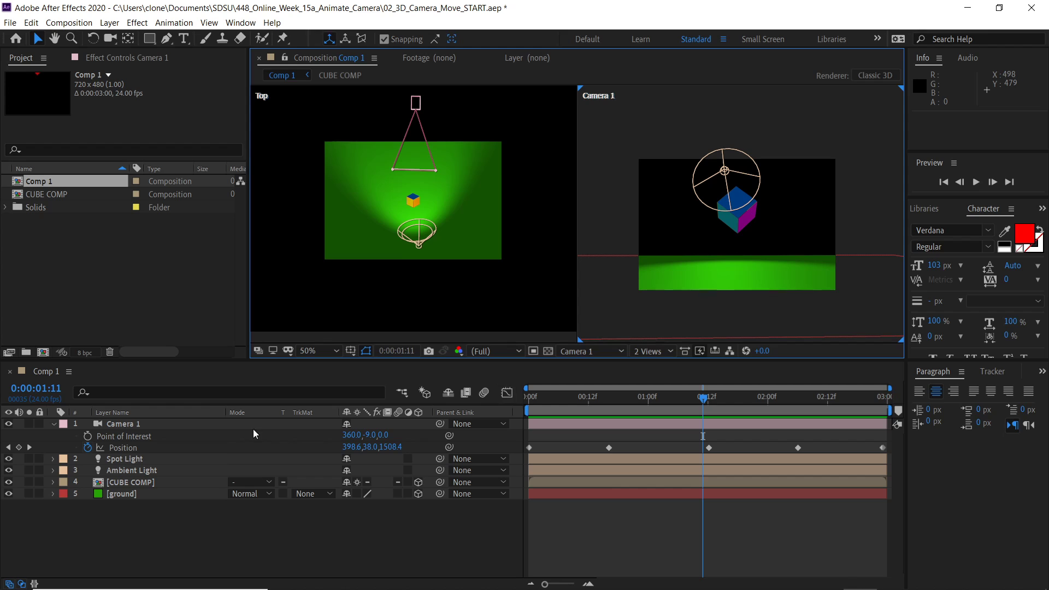
- Select Camera 1 and use the Pen tool to convert the motion path's keyframes into curved Bezier points
left_click(182, 424)
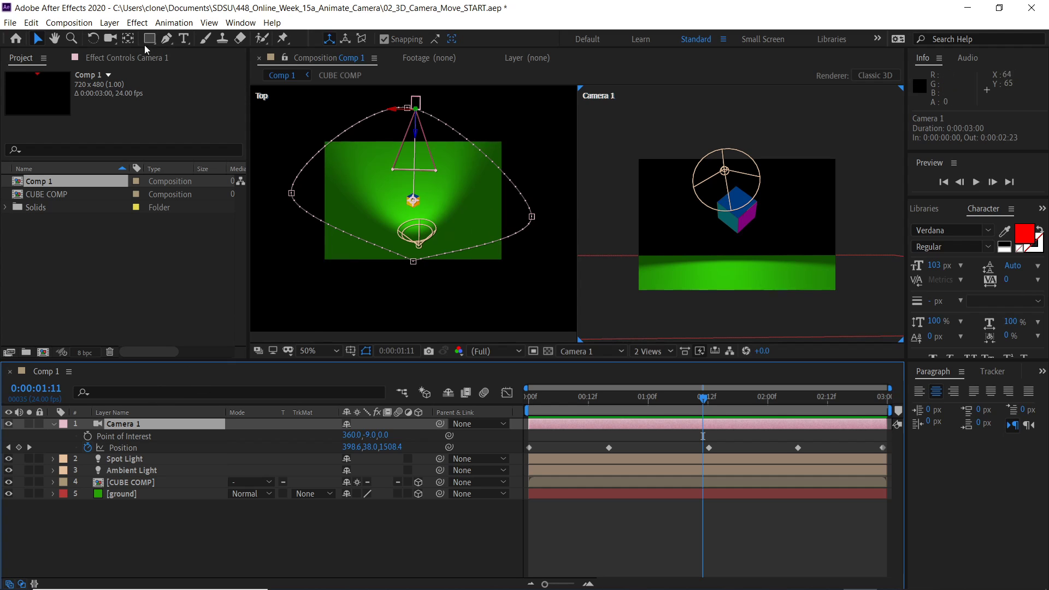
left_click(165, 38)
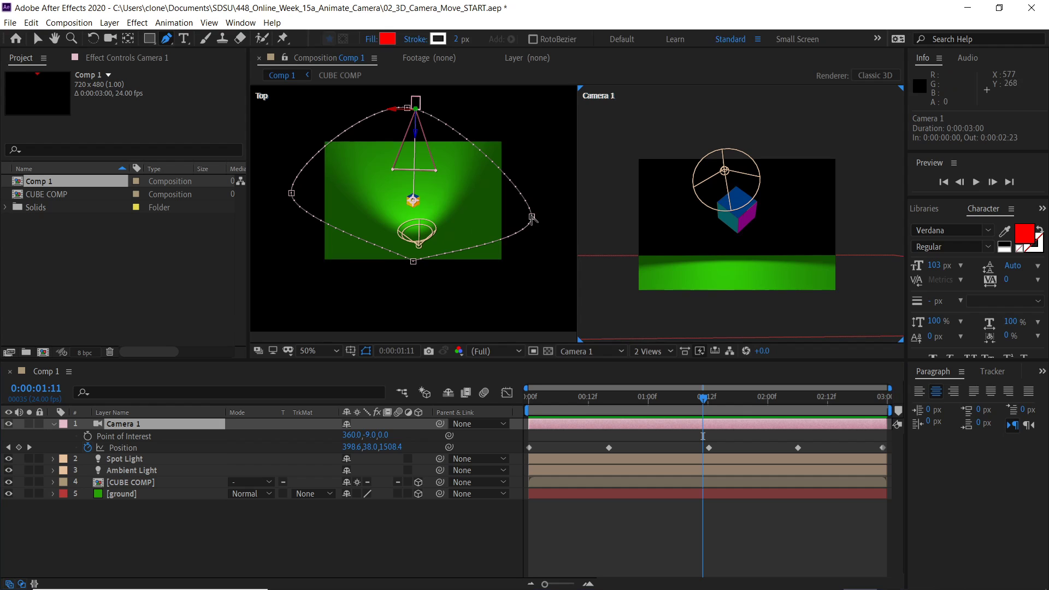
left_click_drag(533, 217, 534, 176)
left_click_drag(291, 193, 293, 247)
left_click_drag(395, 250, 355, 255)
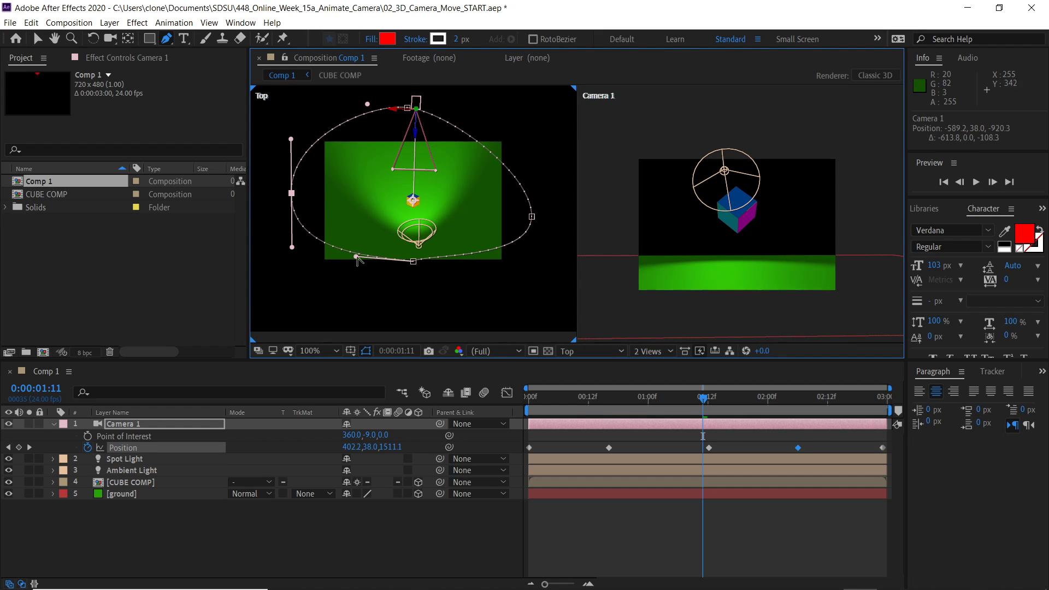
- Adjust the Bezier handles at the start keyframe and around the path to round Camera 1's motion path
key("Home")
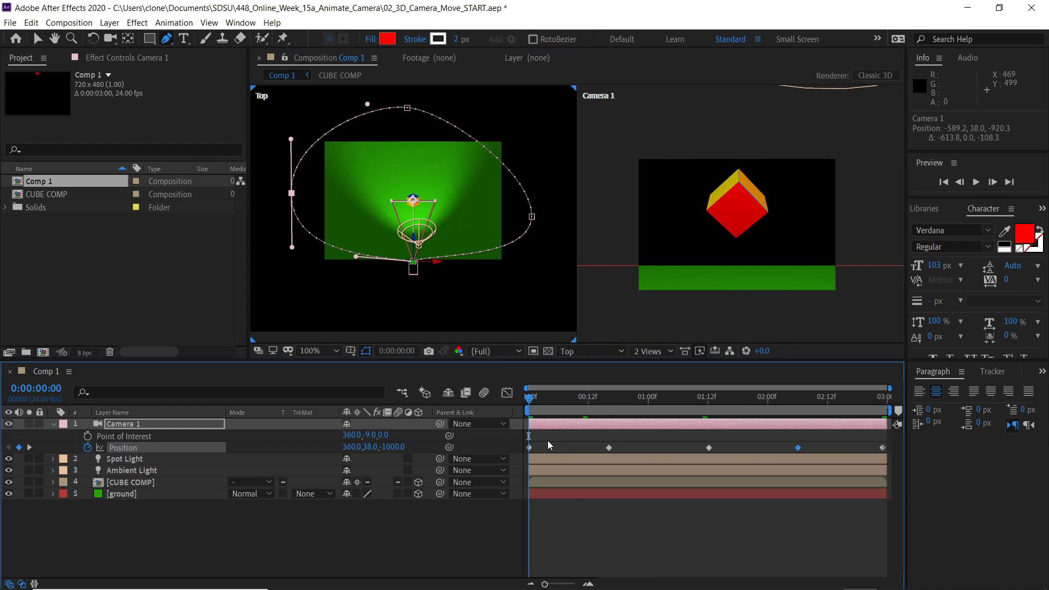
left_click(530, 447)
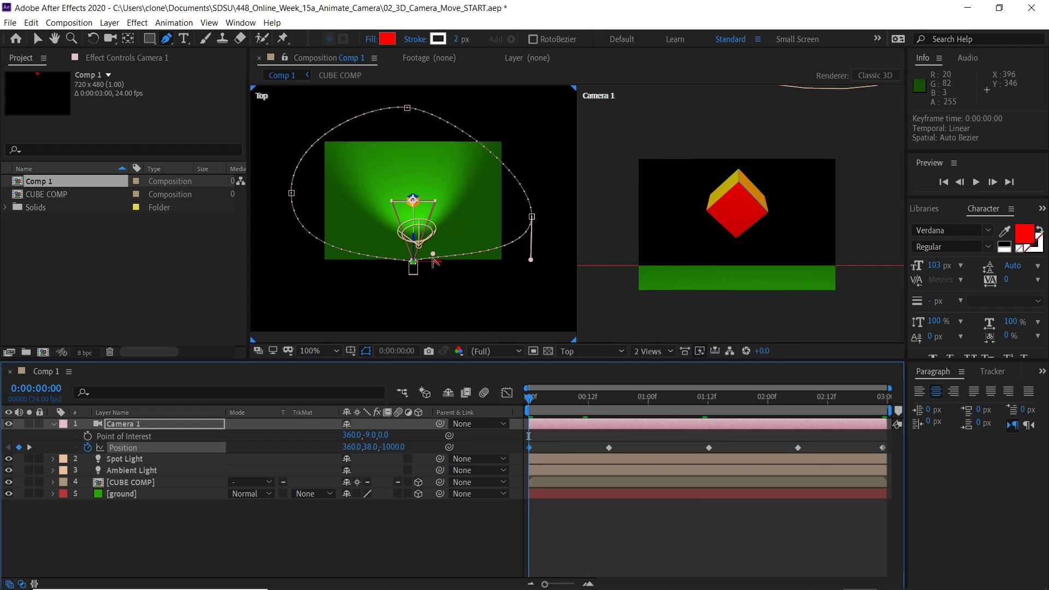
left_click_drag(437, 257, 473, 263)
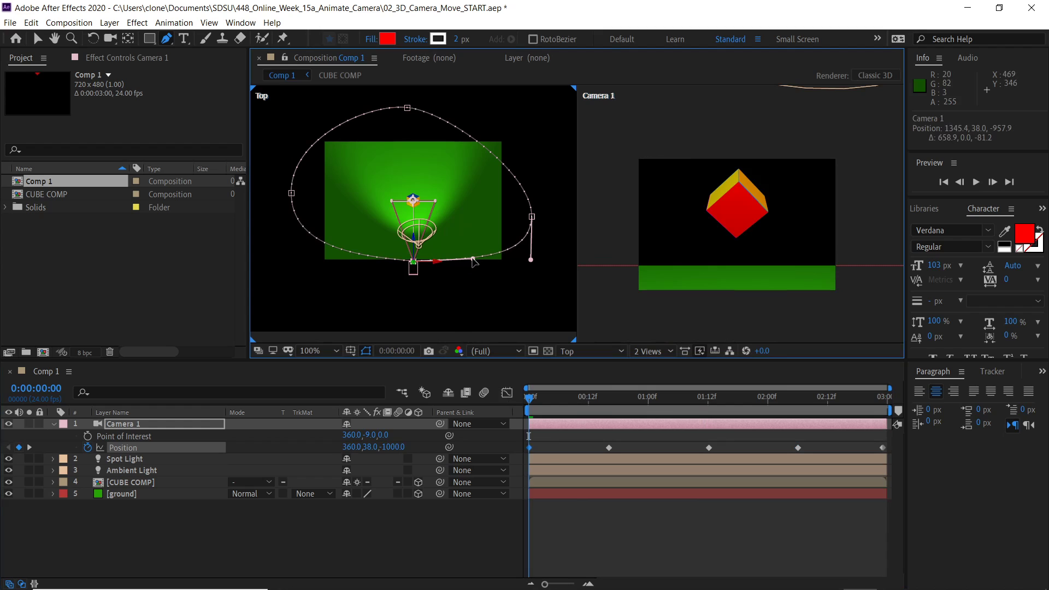
left_click_drag(529, 398, 554, 396)
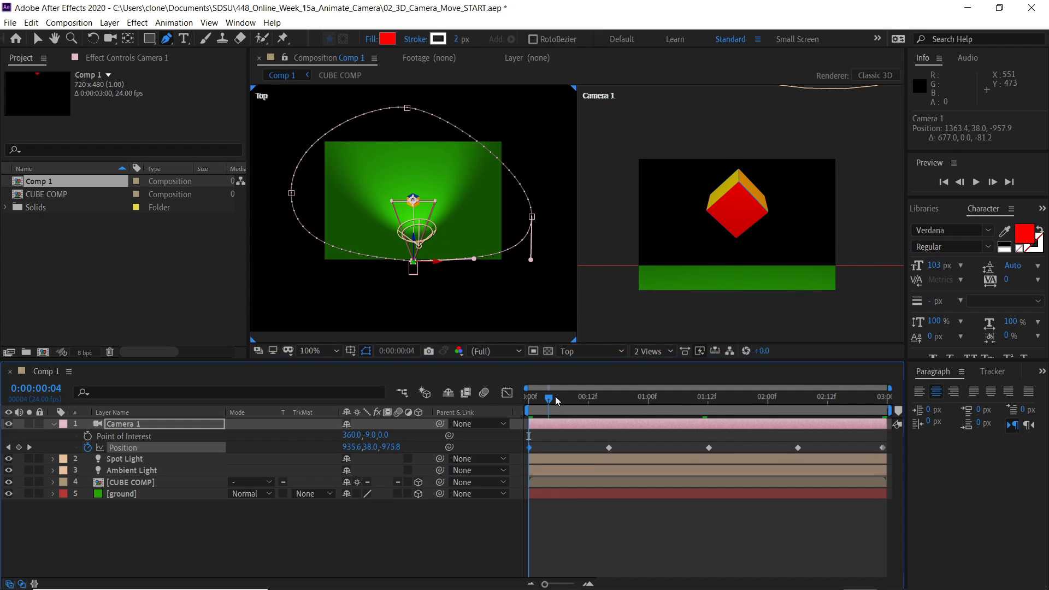
left_click(883, 448)
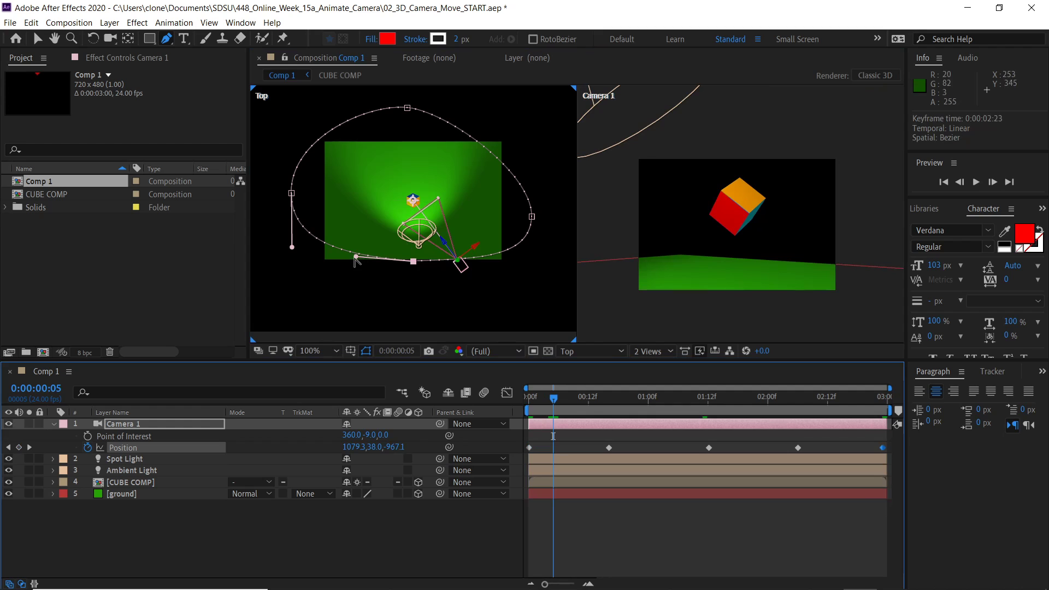
left_click_drag(355, 258, 428, 255)
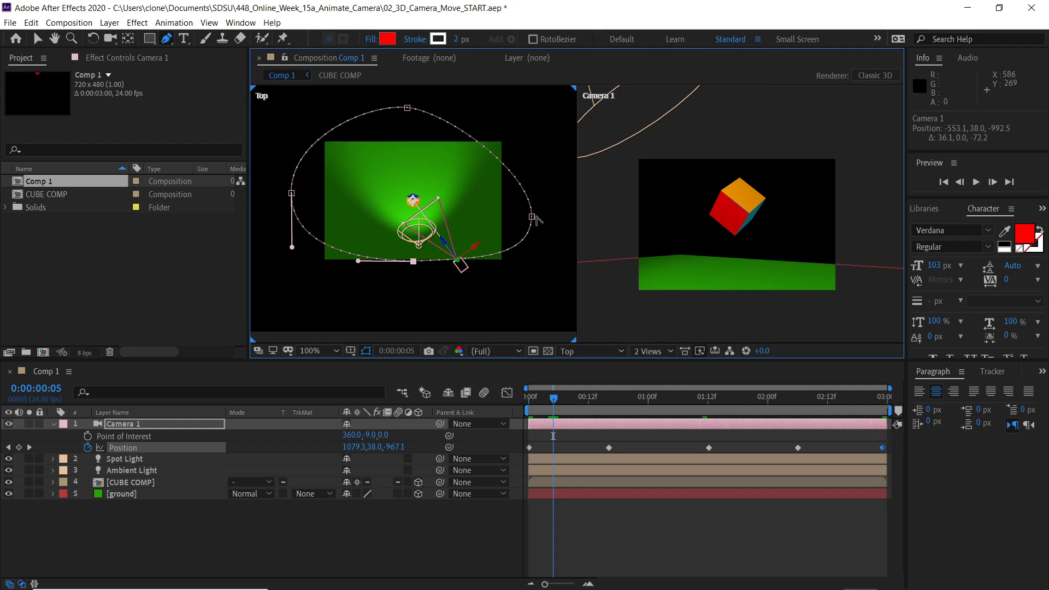
left_click_drag(535, 218, 533, 175)
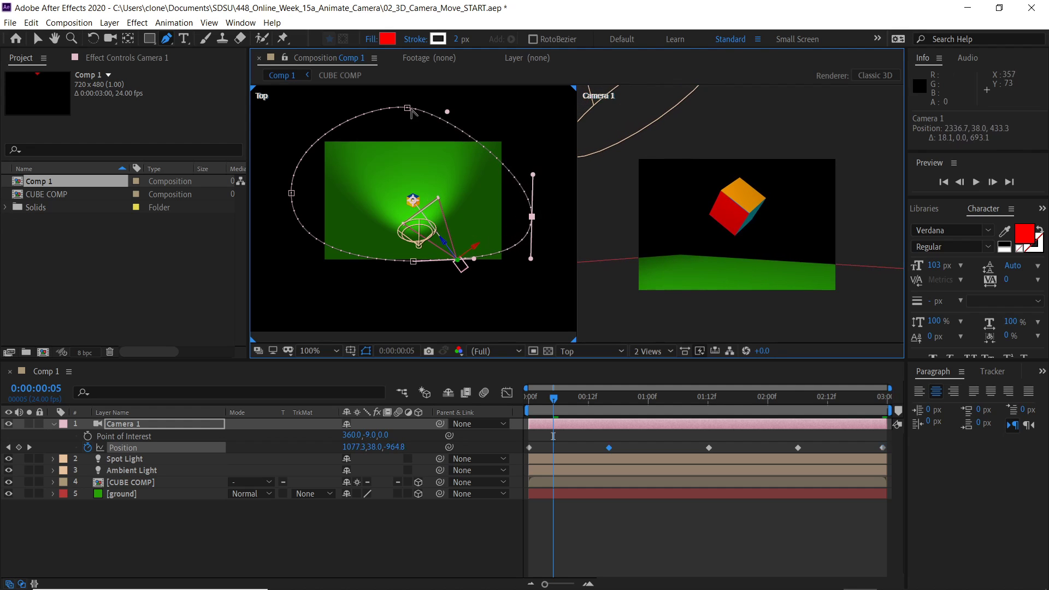
left_click_drag(407, 107, 361, 108)
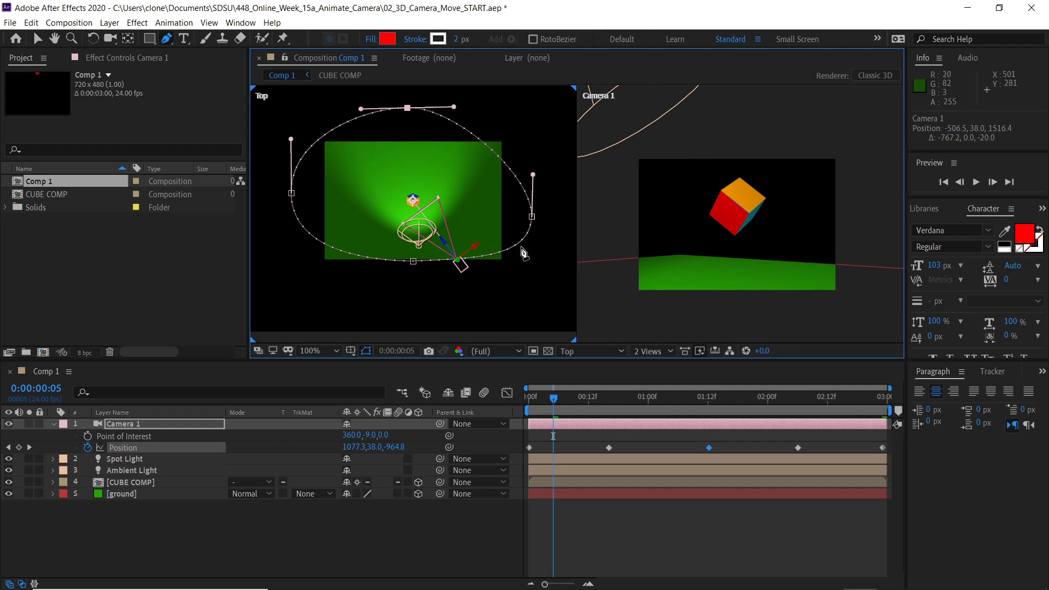
left_click(880, 450)
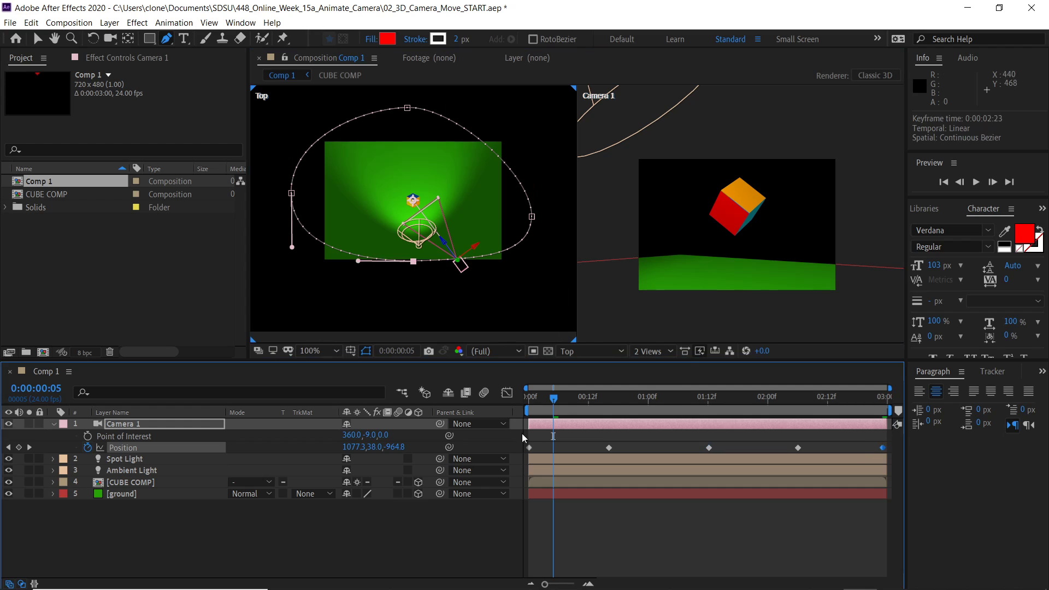
- Refine the motion path handles into a tighter, smoother loop around the cube
left_click(530, 448)
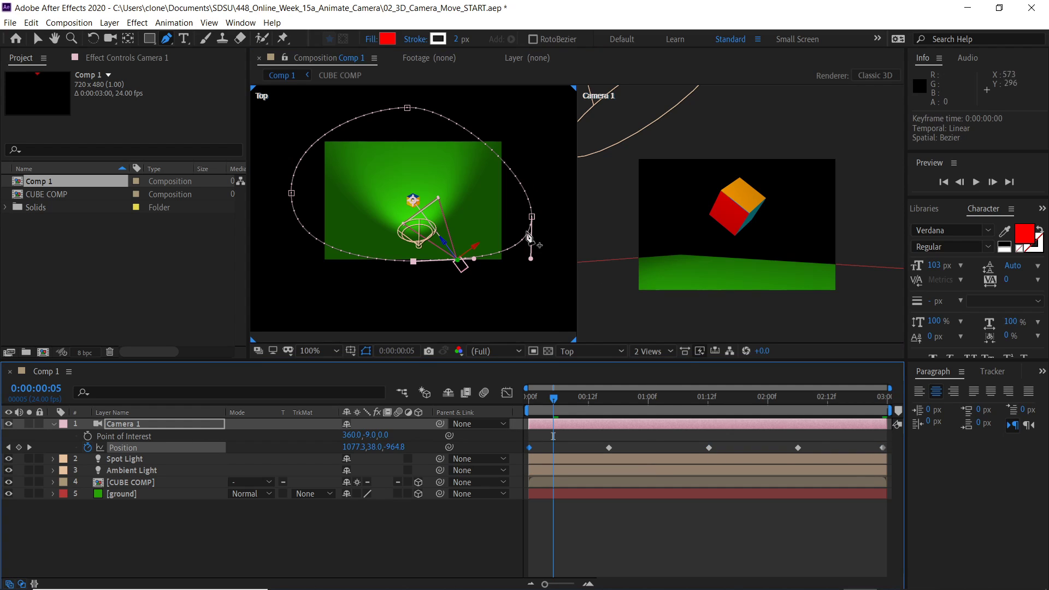
left_click_drag(474, 259, 471, 260)
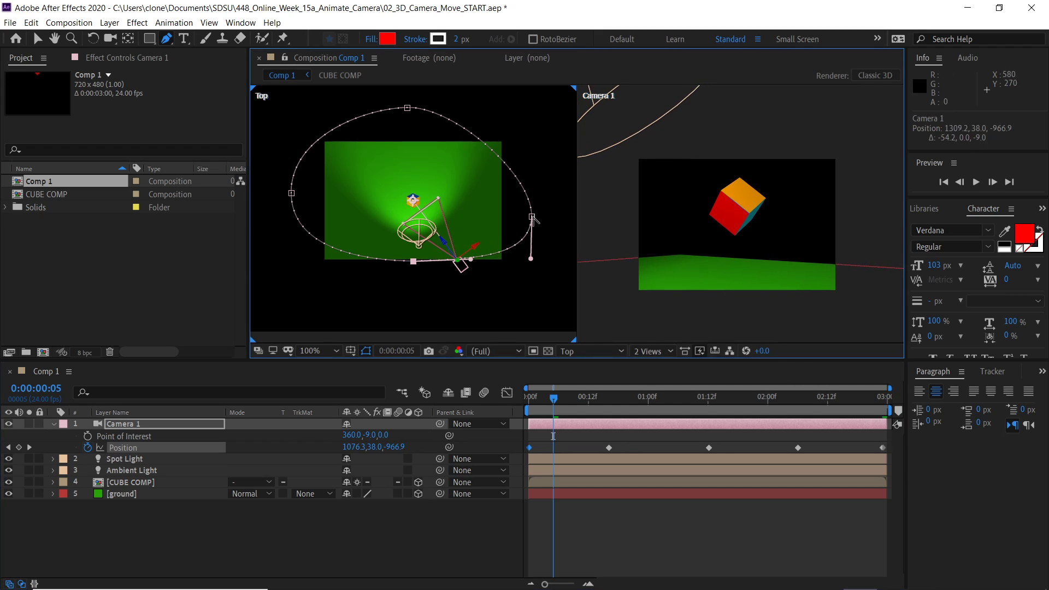
left_click_drag(533, 220, 503, 200)
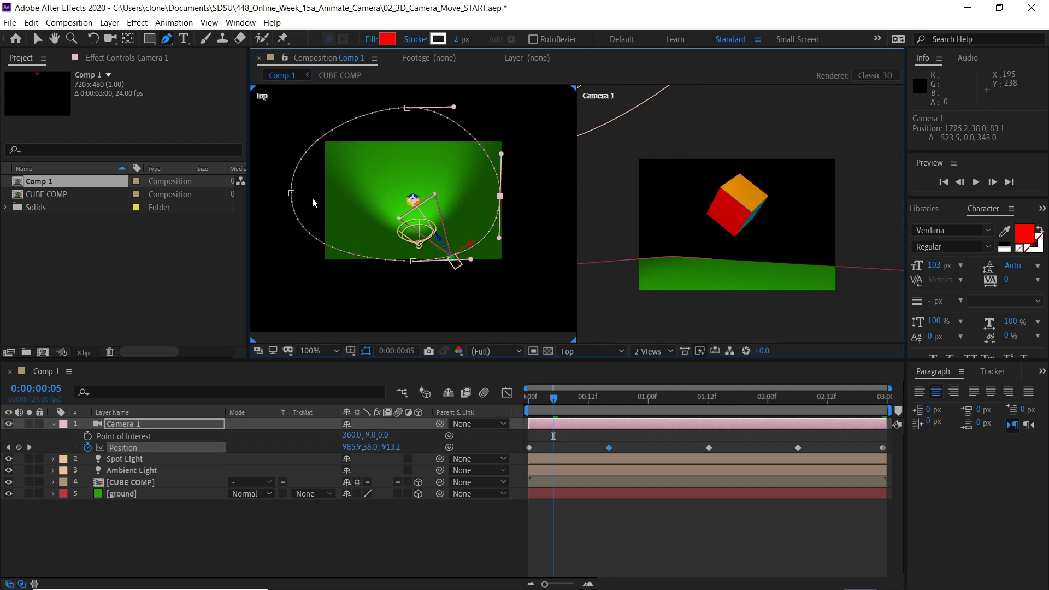
left_click_drag(291, 194, 333, 203)
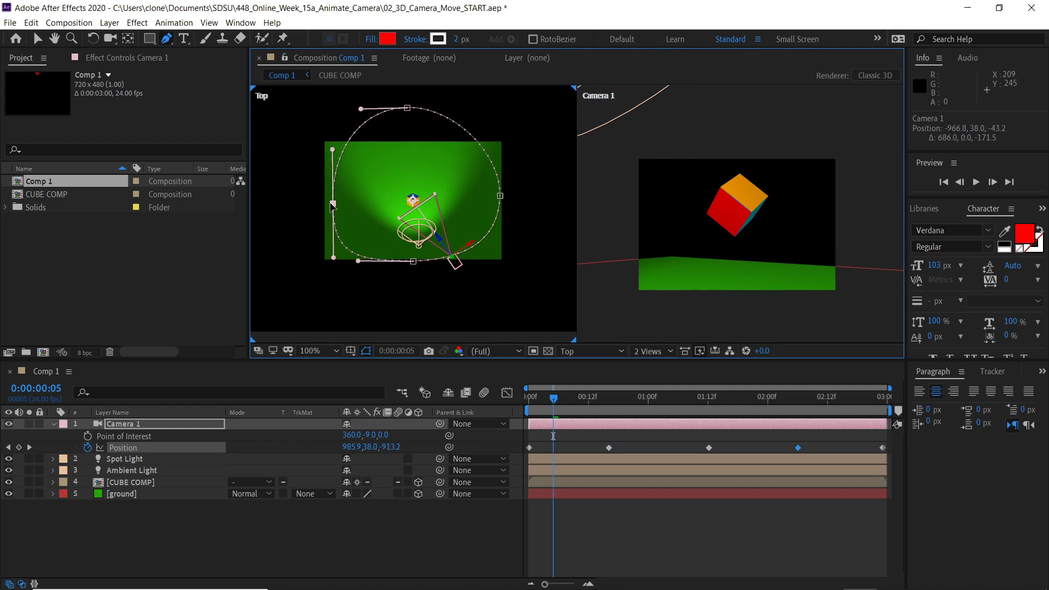
left_click_drag(407, 108, 411, 140)
left_click_drag(333, 148, 336, 159)
left_click_drag(333, 203, 333, 228)
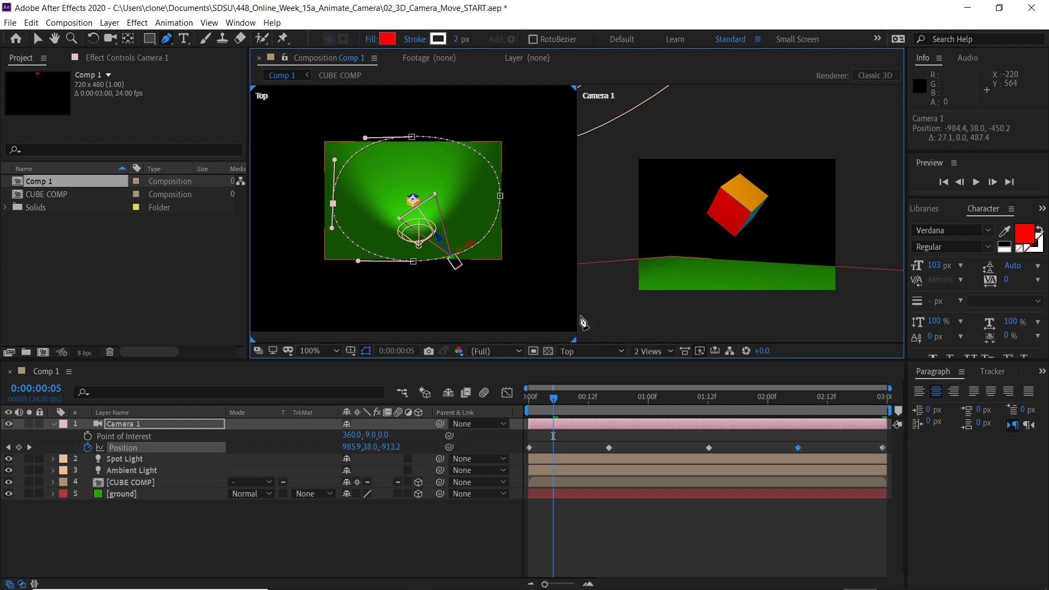
- Switch back to the Selection tool, change the viewer to a single Camera 1 view fit to the panel, and preview from the start
key("v")
left_click(612, 173)
left_click(661, 350)
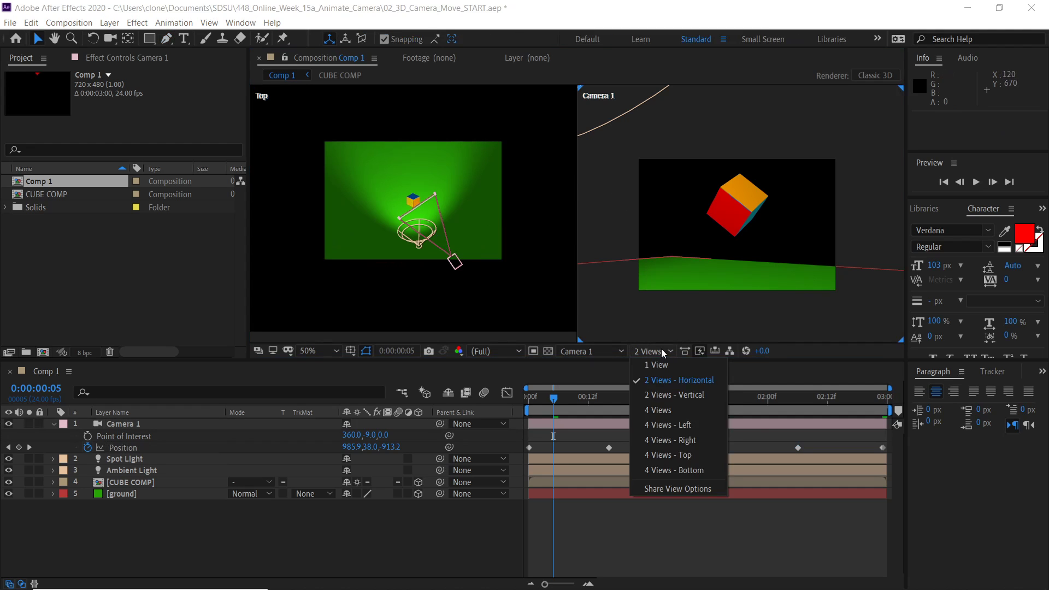
left_click(656, 365)
key("period")
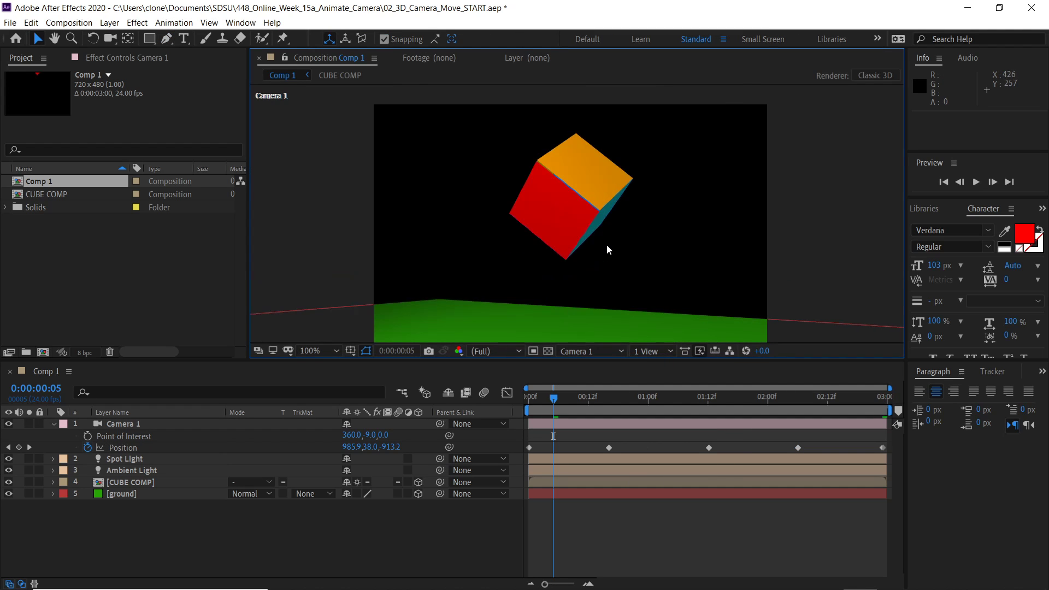
key("comma")
key("shift+slash")
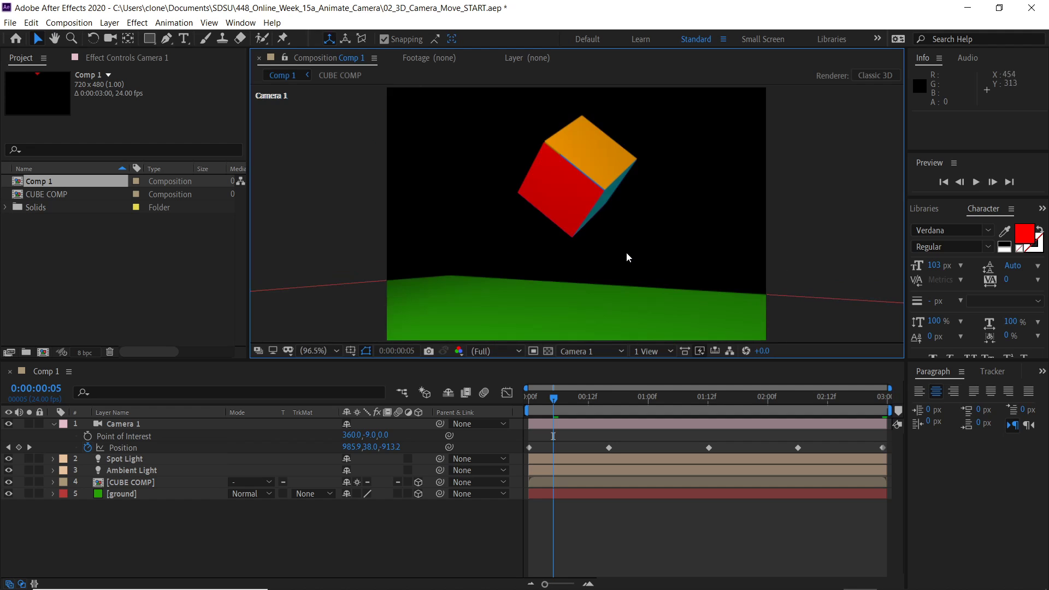
left_click_drag(553, 397, 523, 403)
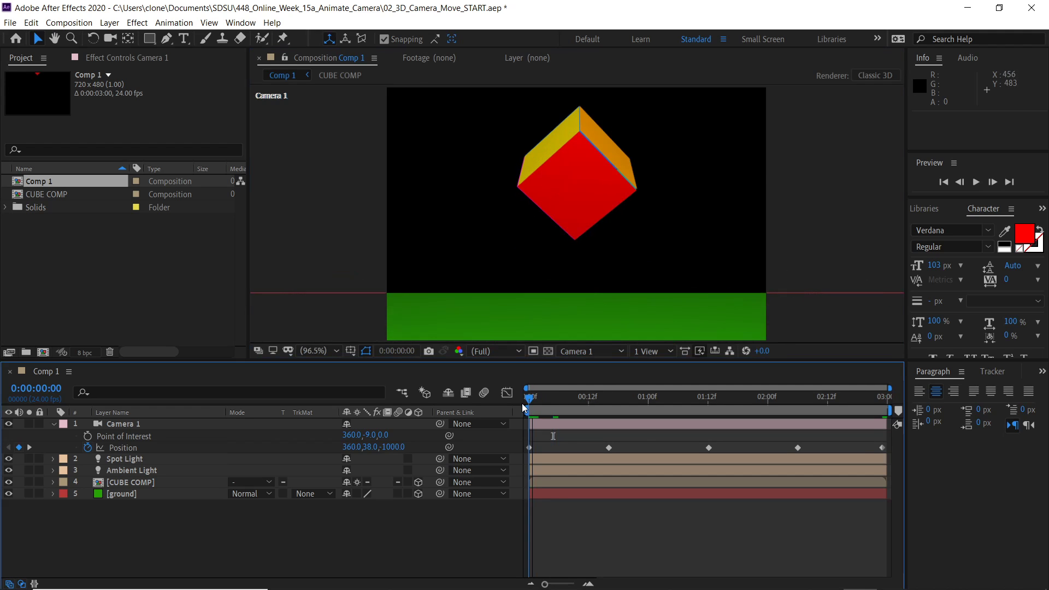
key("space")
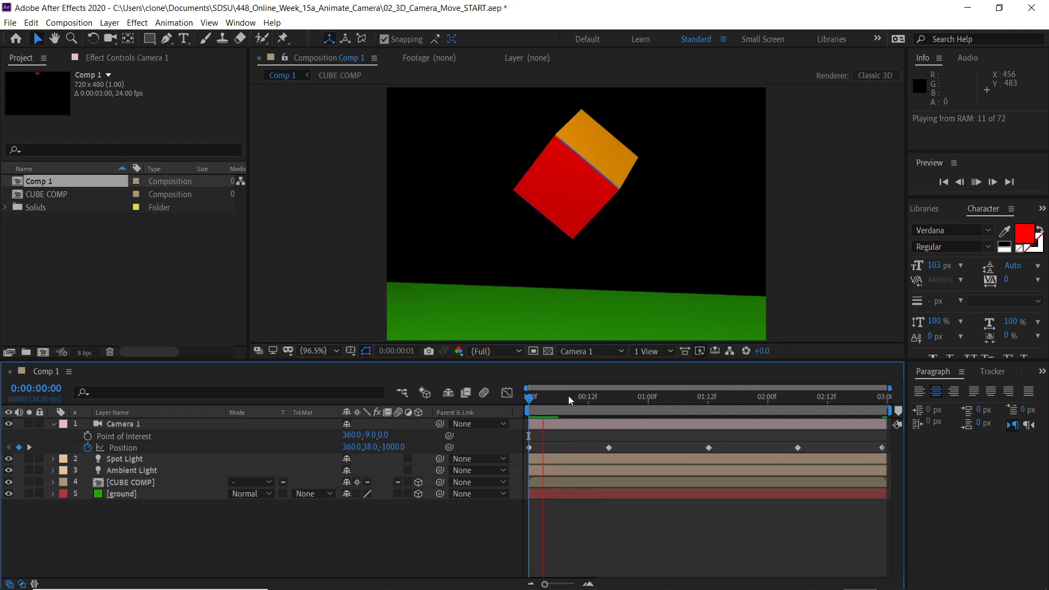